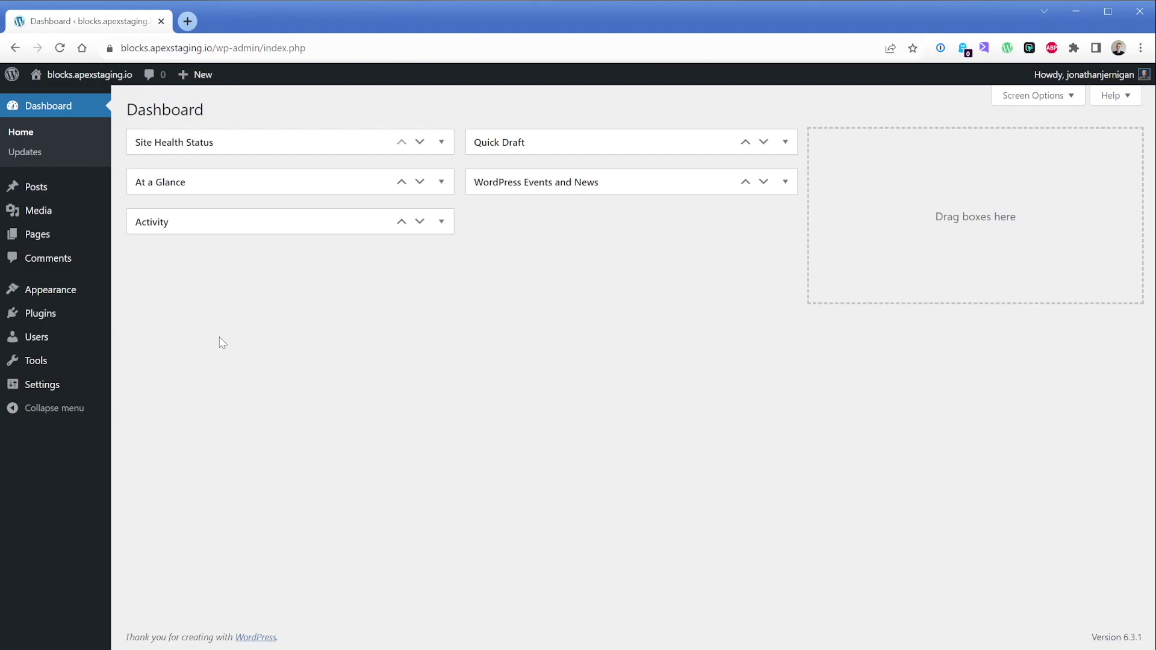
- Search Add New Plugins for 'Genera', then install and activate the GenerateBlocks plugin
mouse_move(54, 314)
left_click(142, 335)
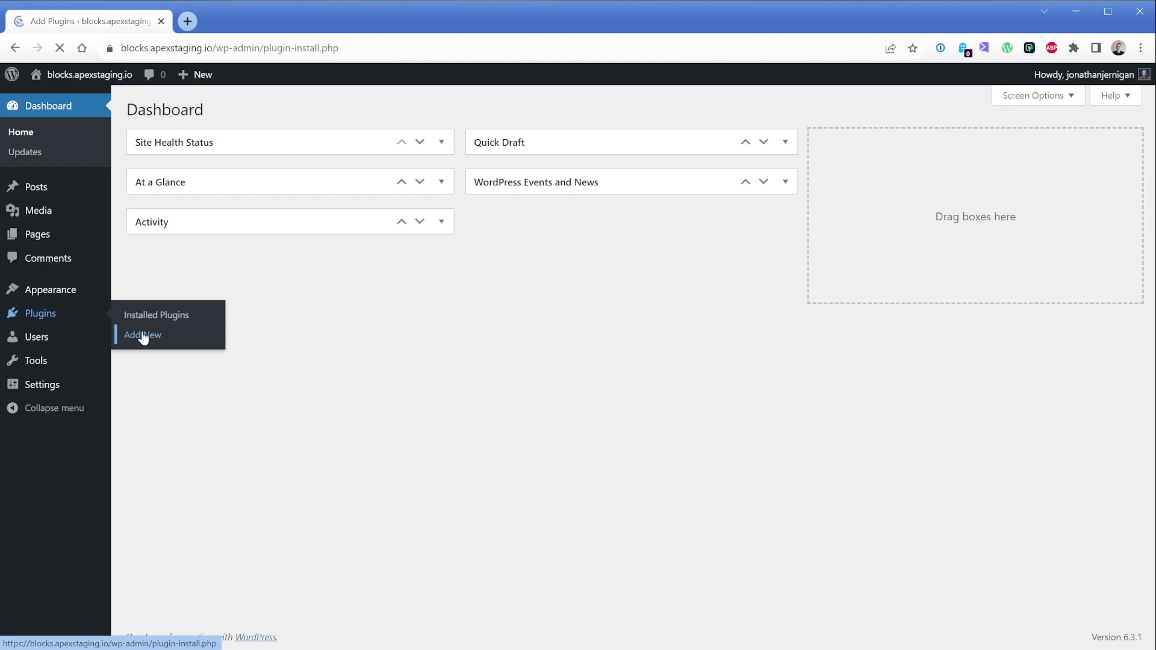
type("GenerateBlocks")
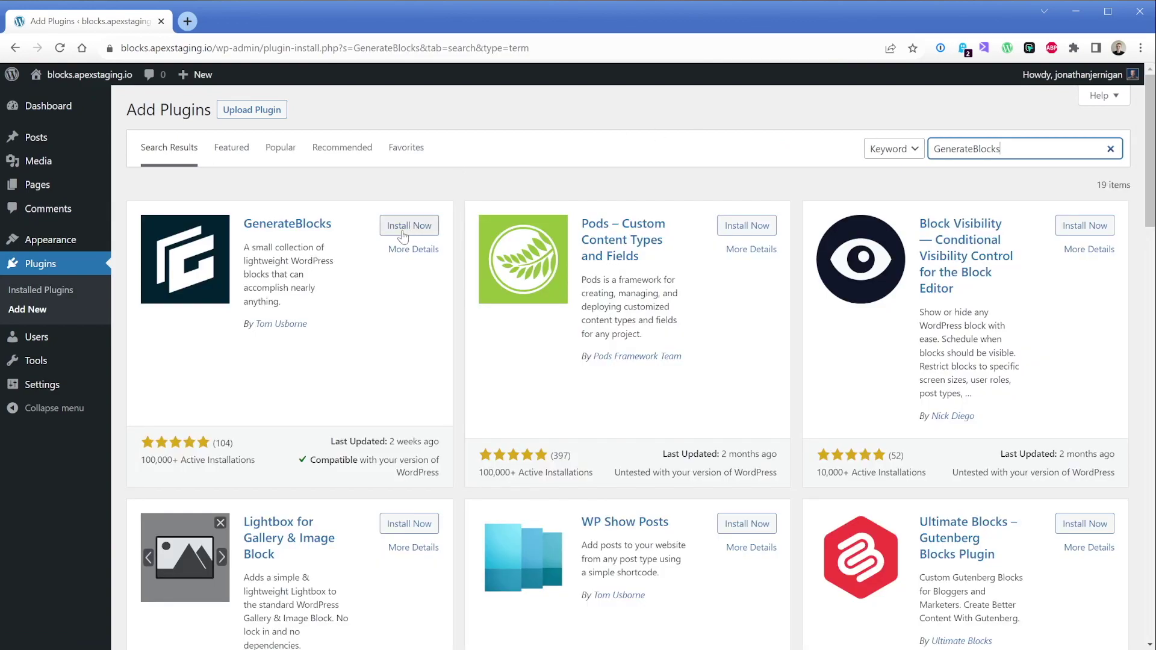
left_click(405, 225)
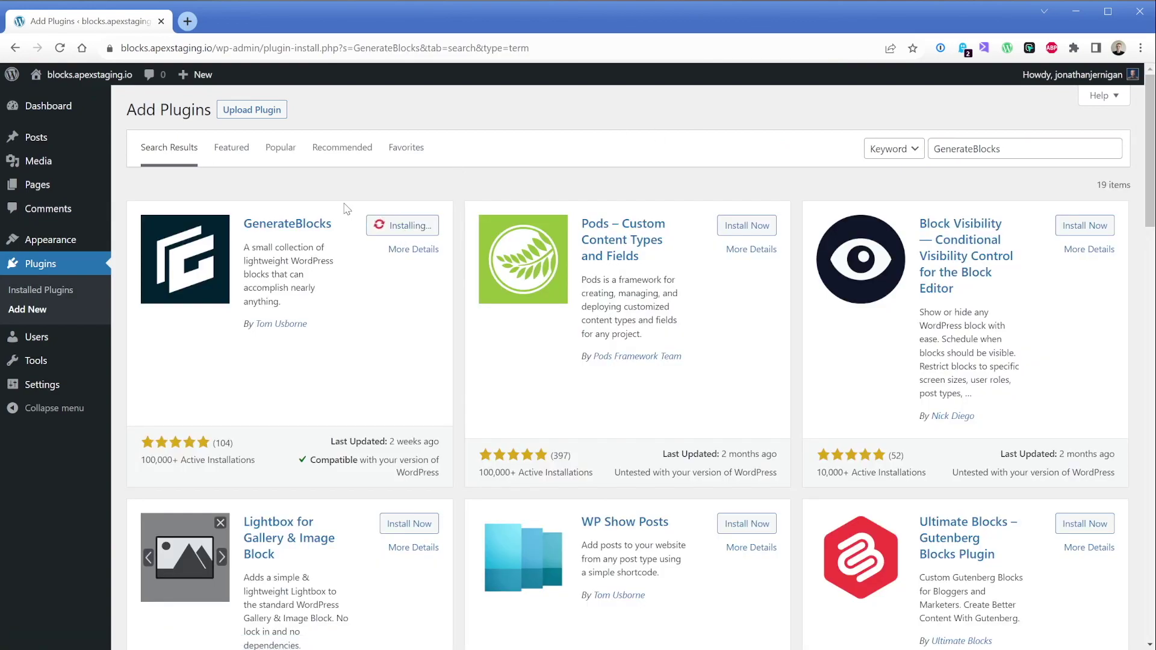
left_click(407, 229)
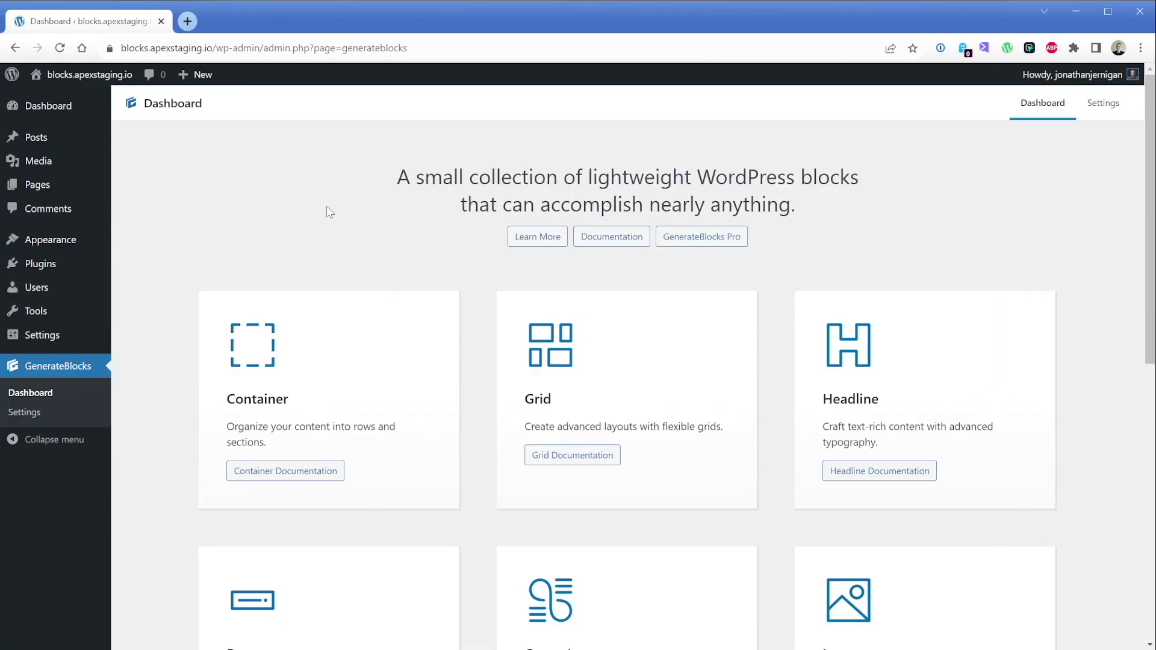
- From Appearance > Themes > Add New, search 'Genera' and install the GeneratePress theme
mouse_move(73, 249)
left_click(146, 244)
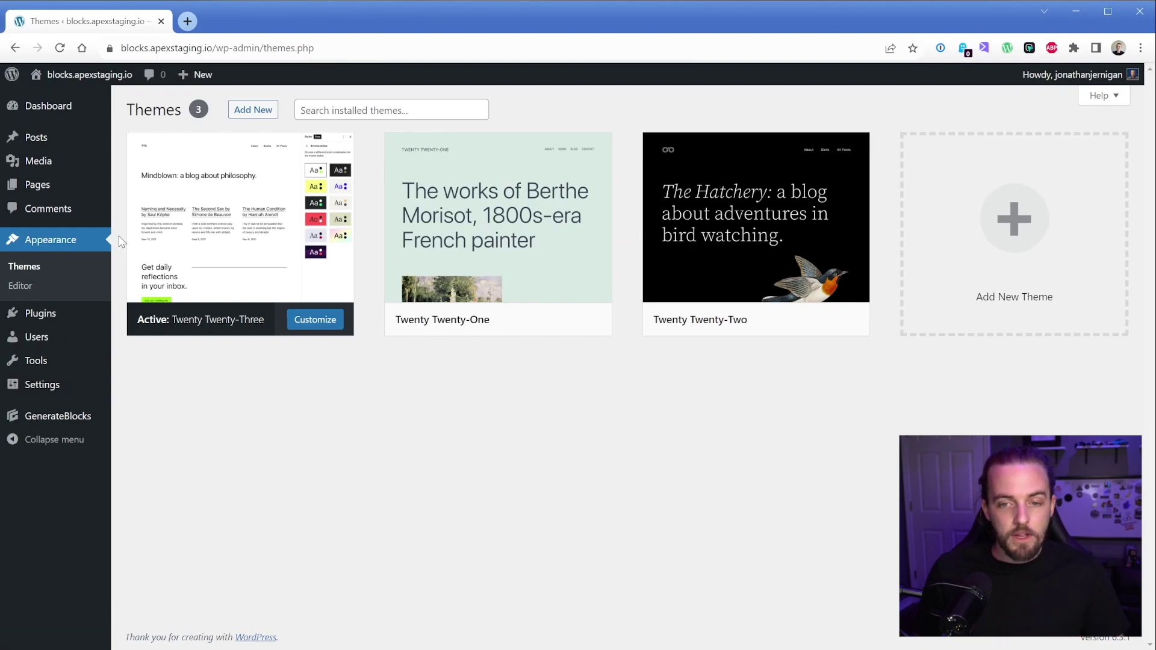
left_click(264, 116)
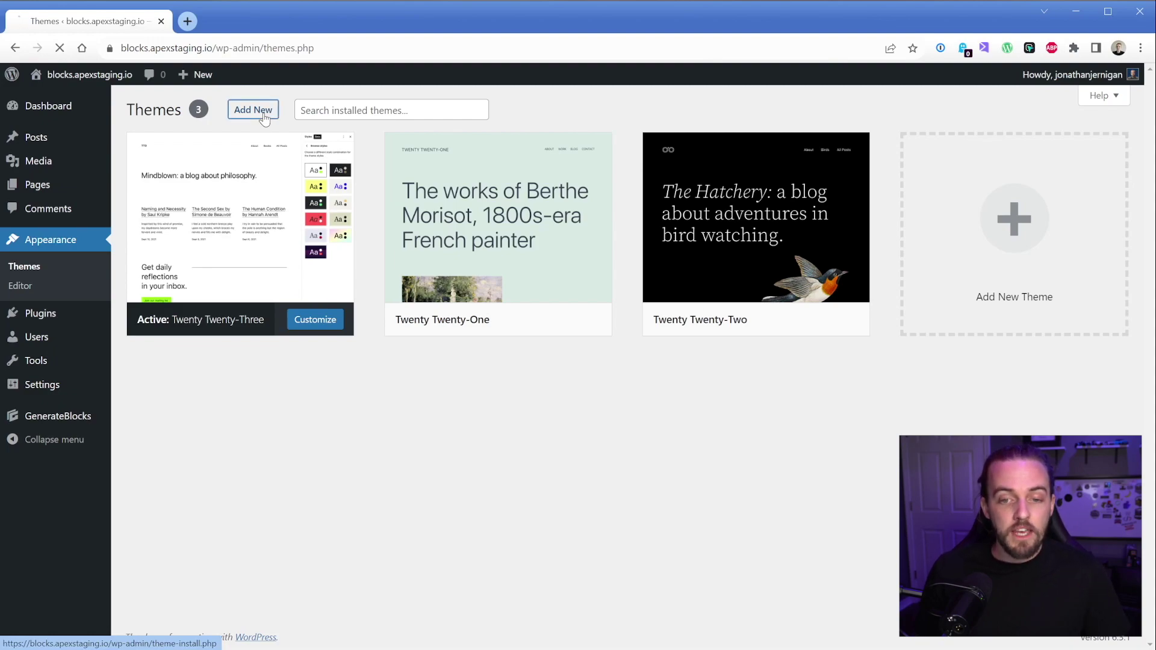
type("GeneratePress")
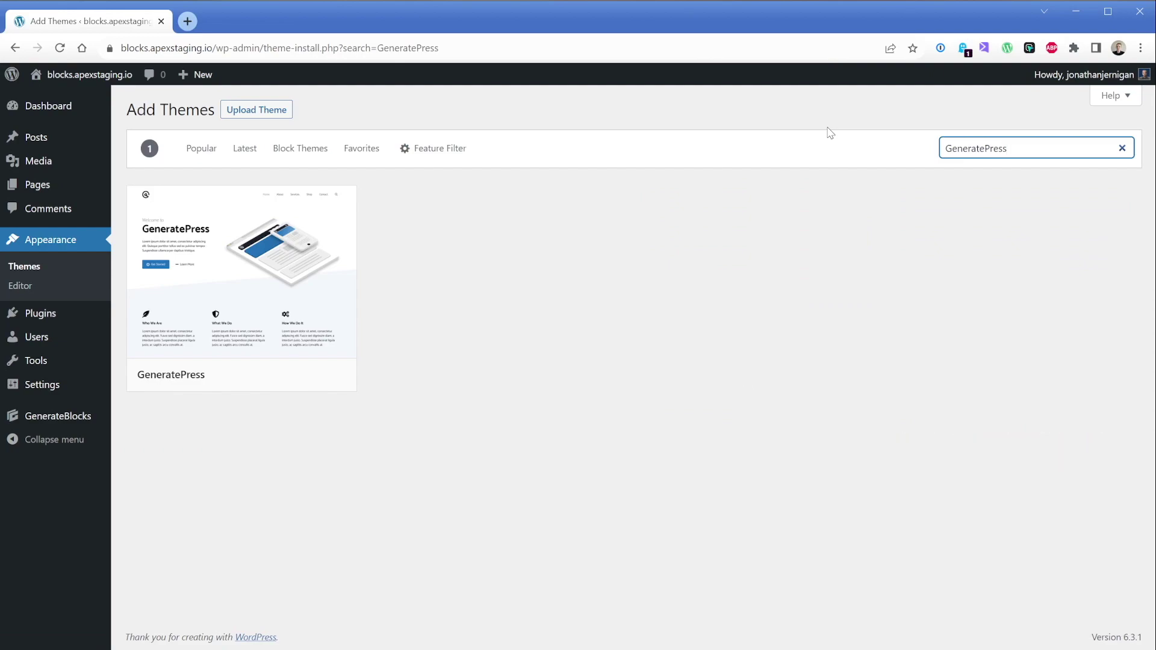
left_click(275, 376)
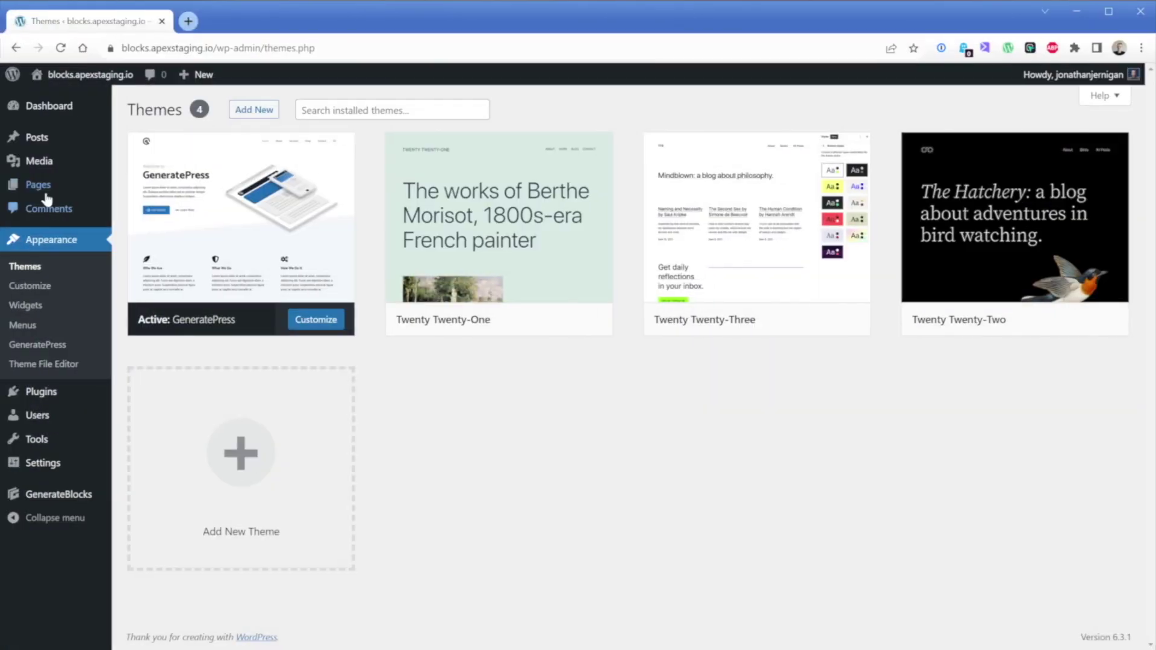
- Open the Home page from All Pages in the block editor with the block inserter showing
left_click(44, 191)
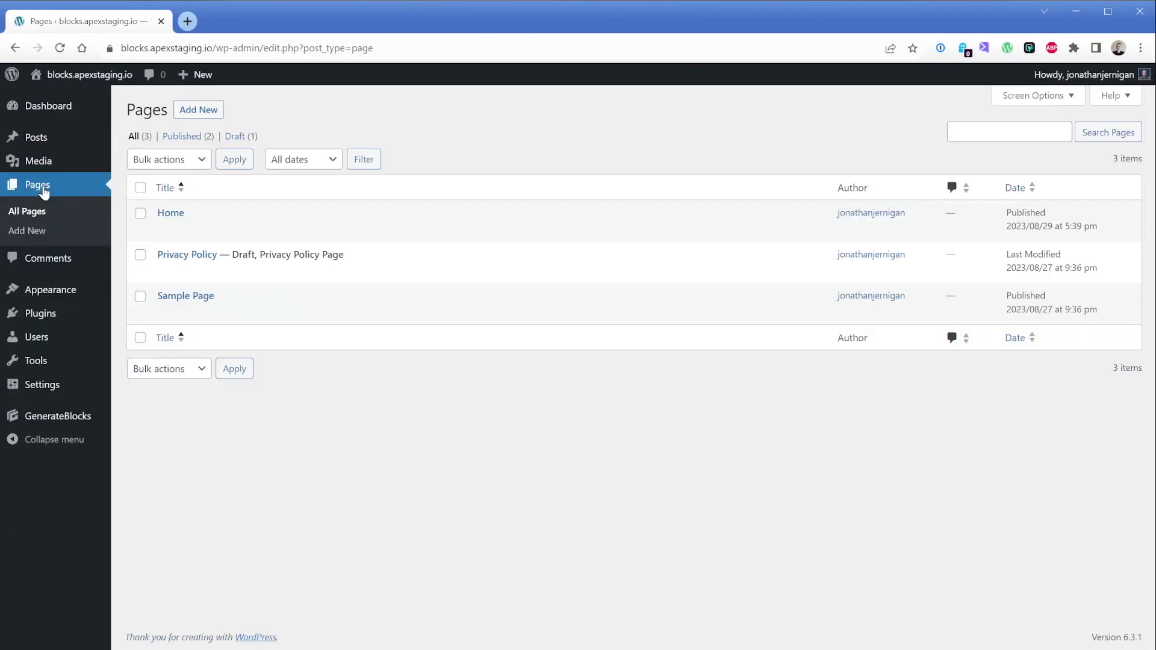
left_click(171, 215)
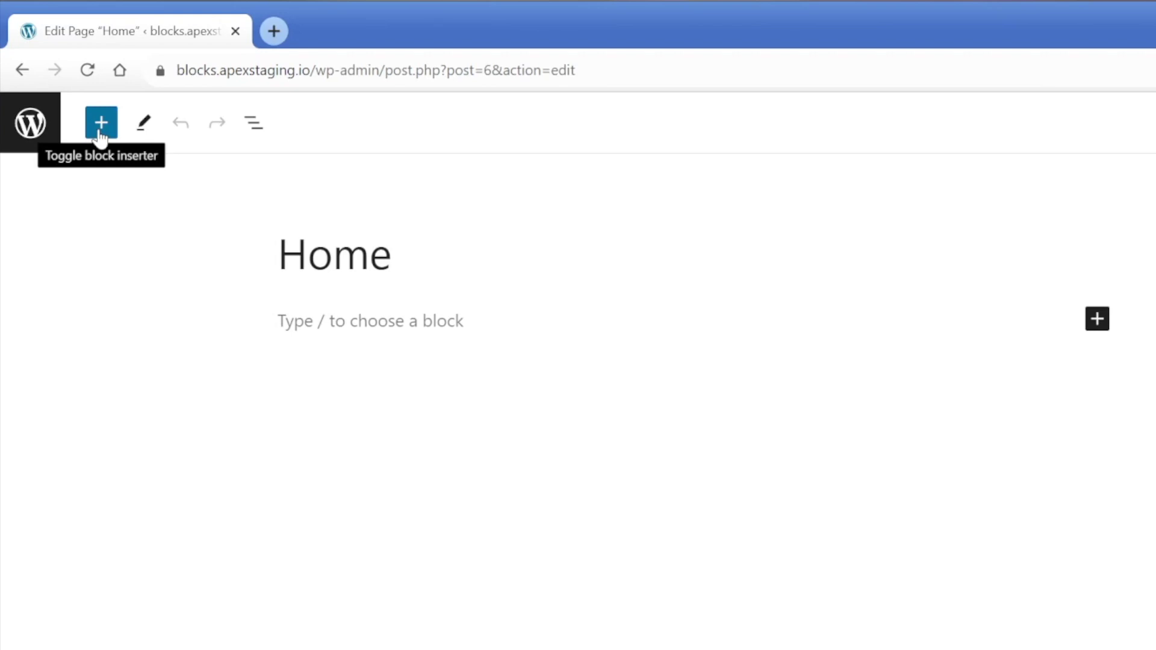
left_click(102, 123)
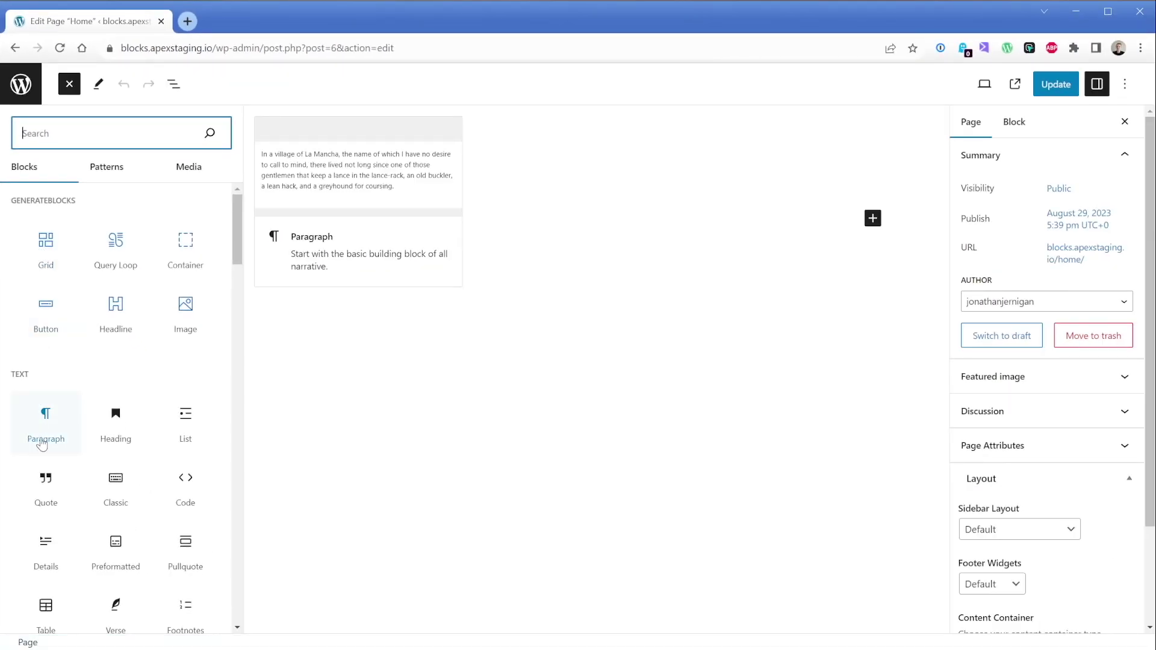
- Insert a GenerateBlocks Container block, close the inserter, and test Undo/Redo, leaving the Container in place
left_click(181, 252)
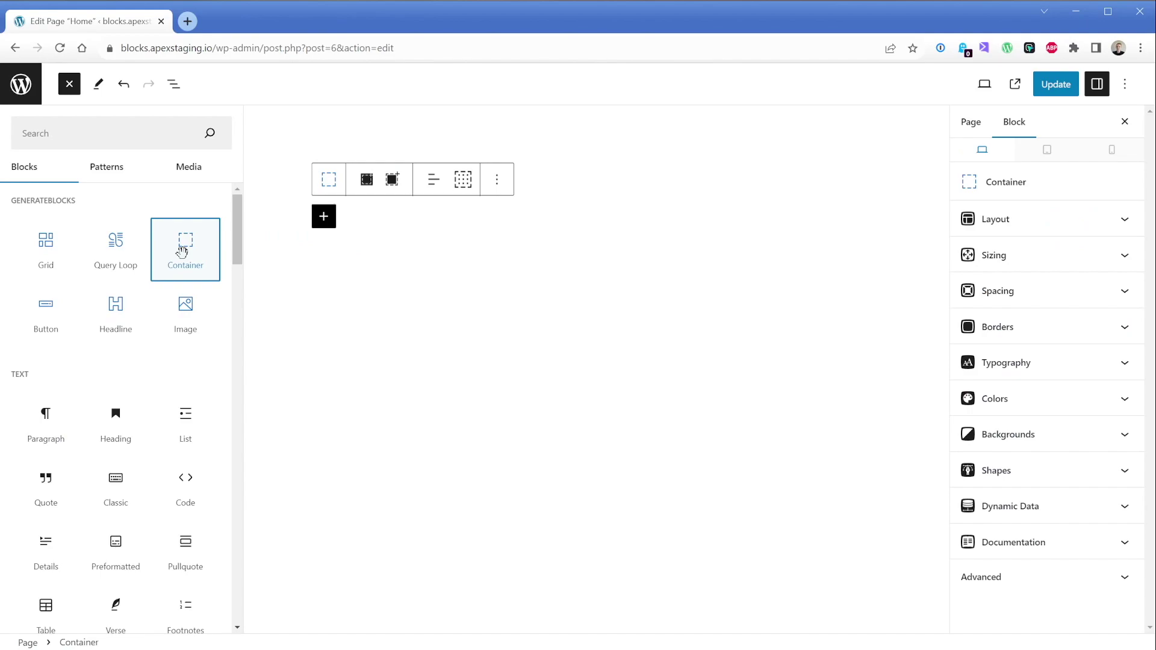
left_click(356, 224)
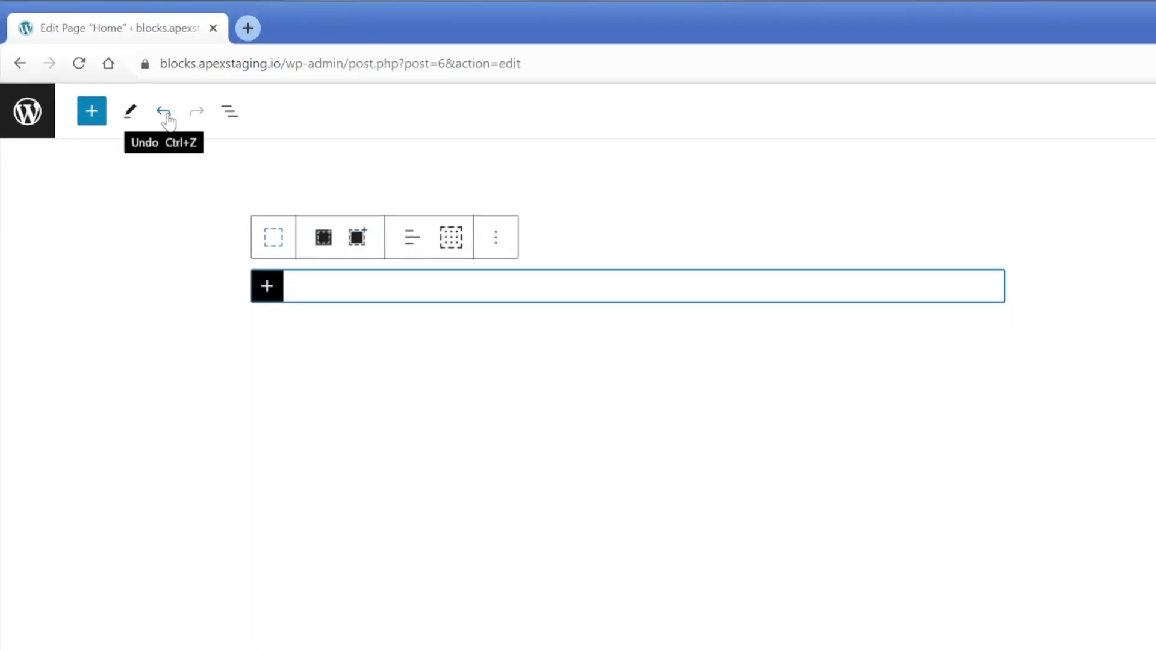
left_click(164, 112)
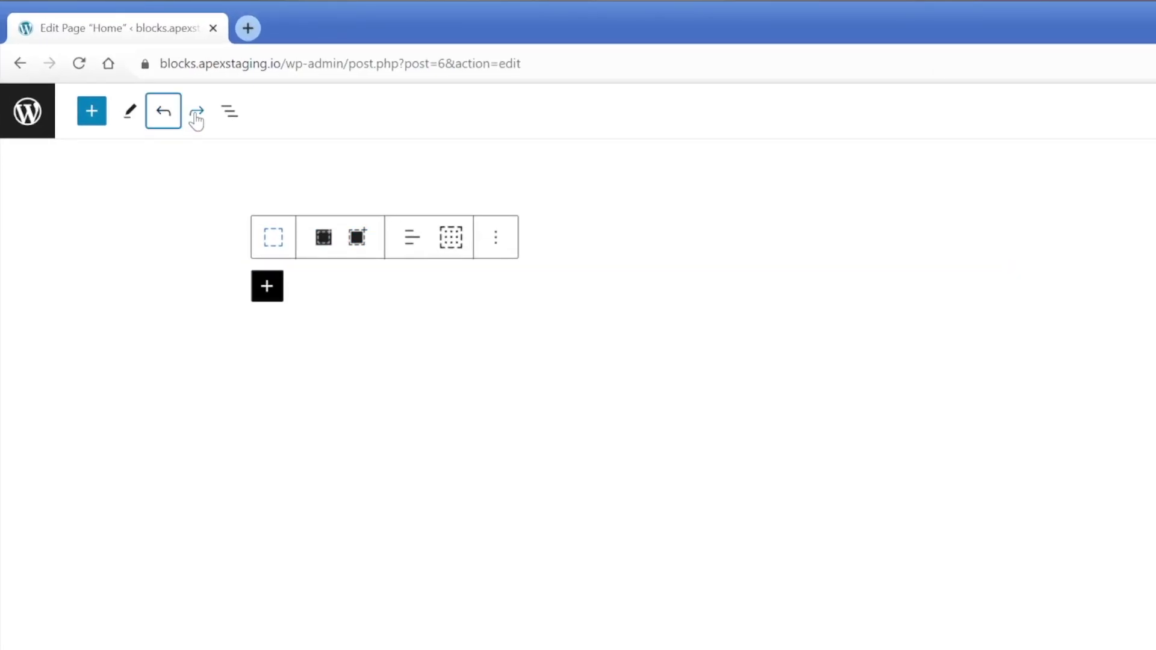
left_click(196, 115)
left_click(129, 89)
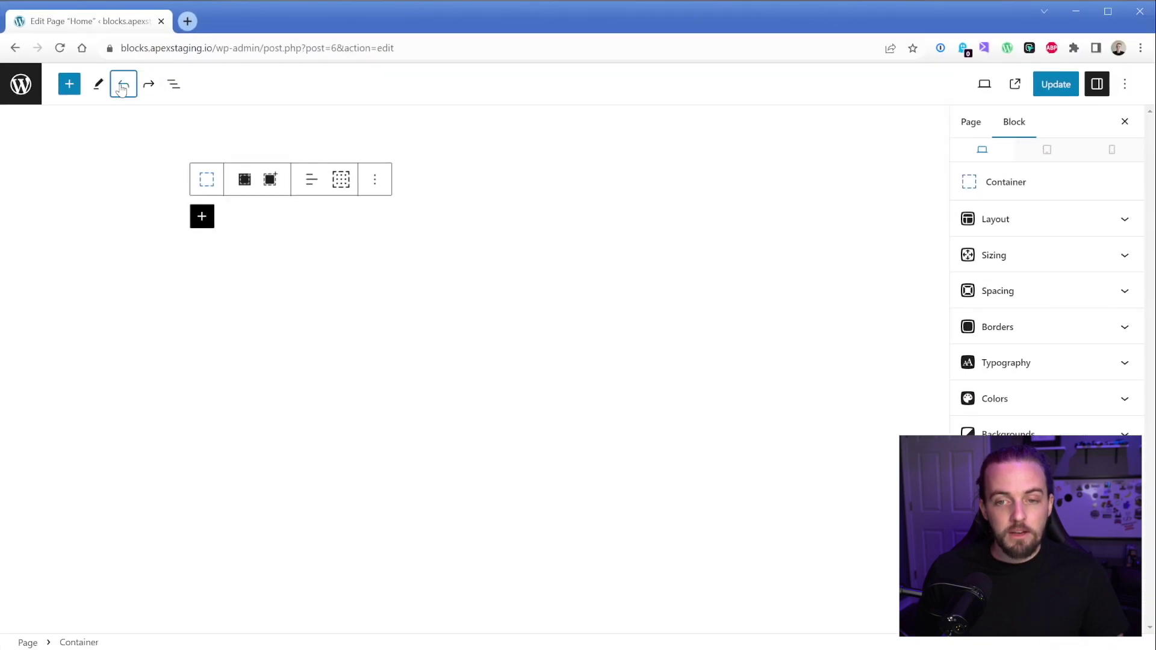
left_click(130, 88)
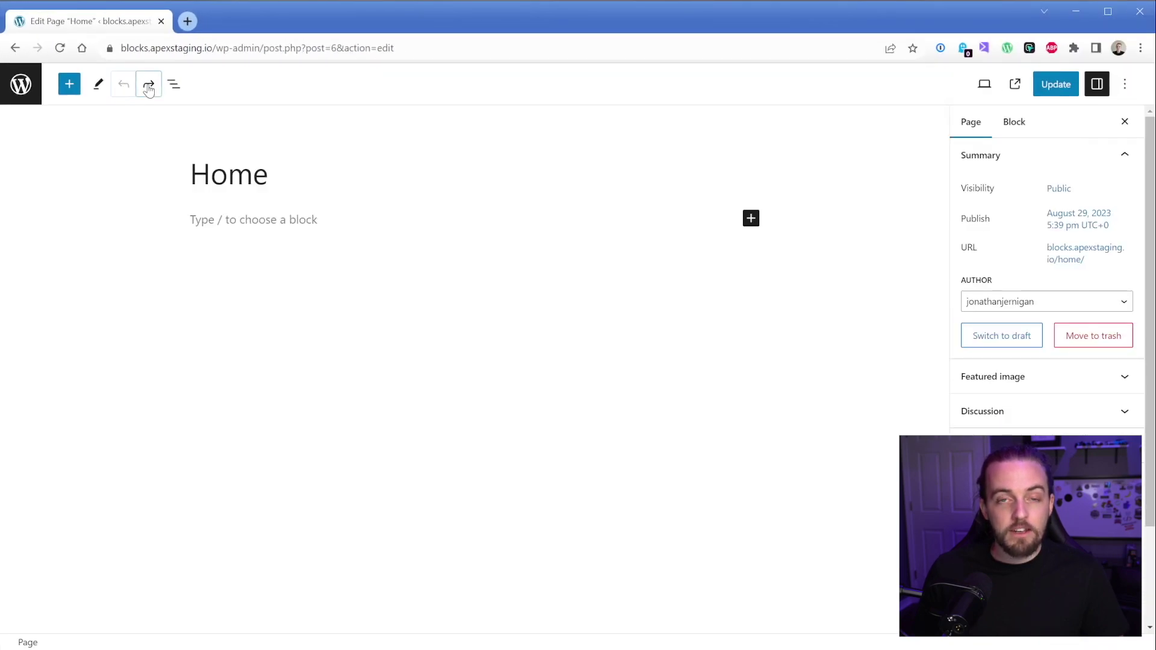
left_click(149, 87)
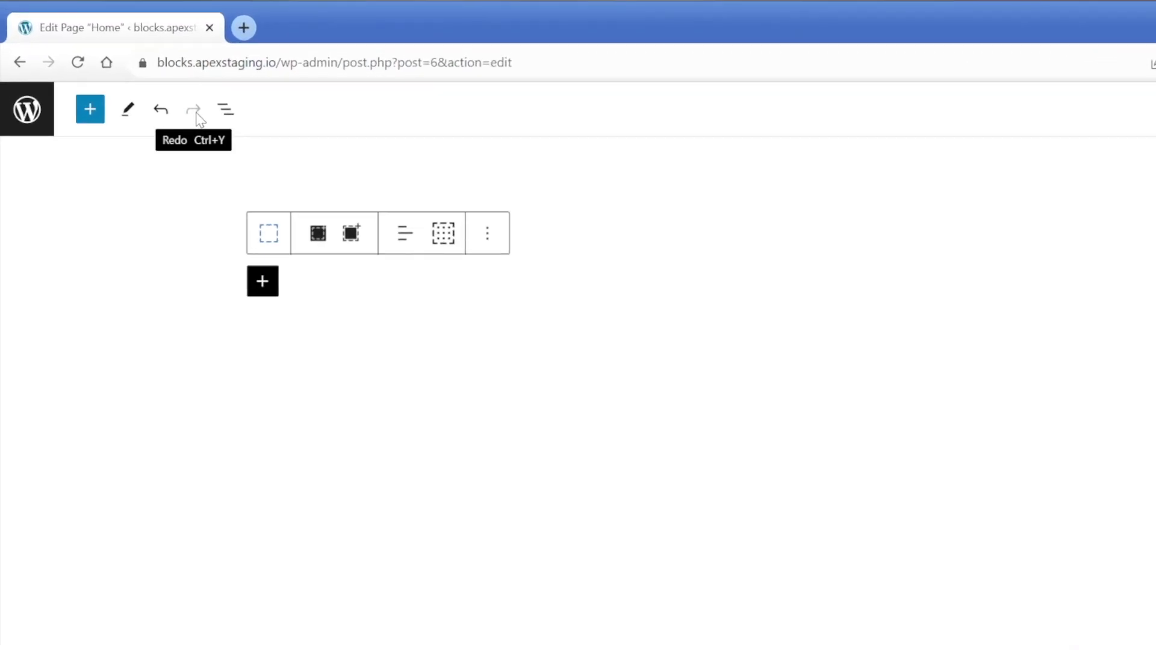
- In List View, add a Headline block inside the Container through its appender, searching 'headline'
left_click(227, 115)
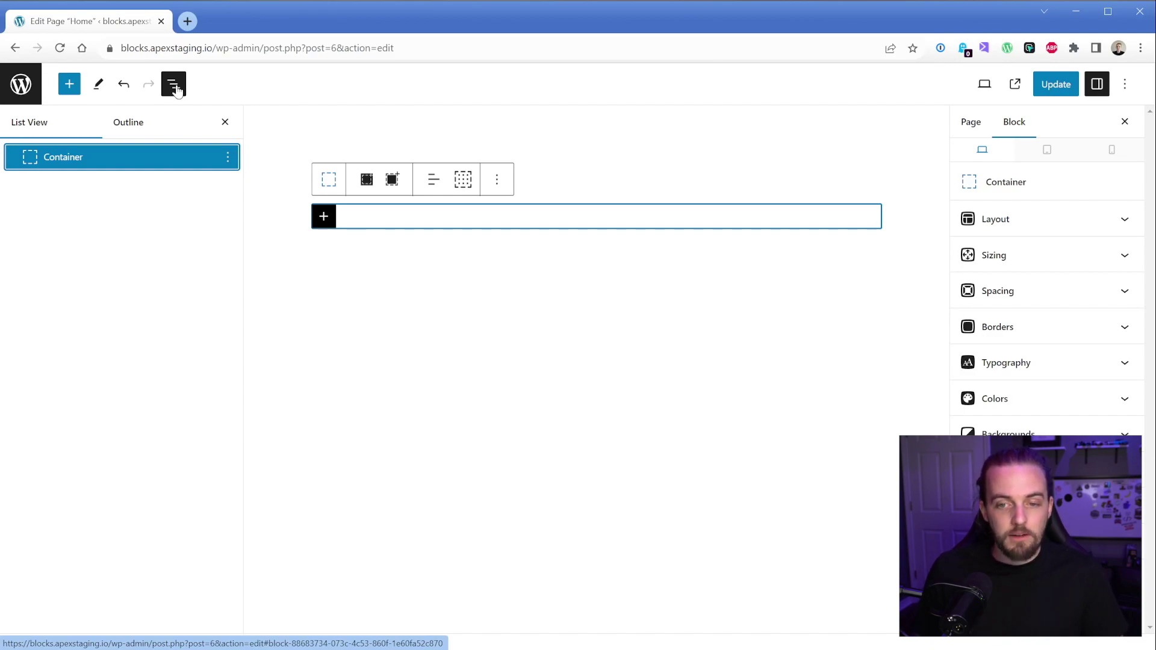
left_click(323, 218)
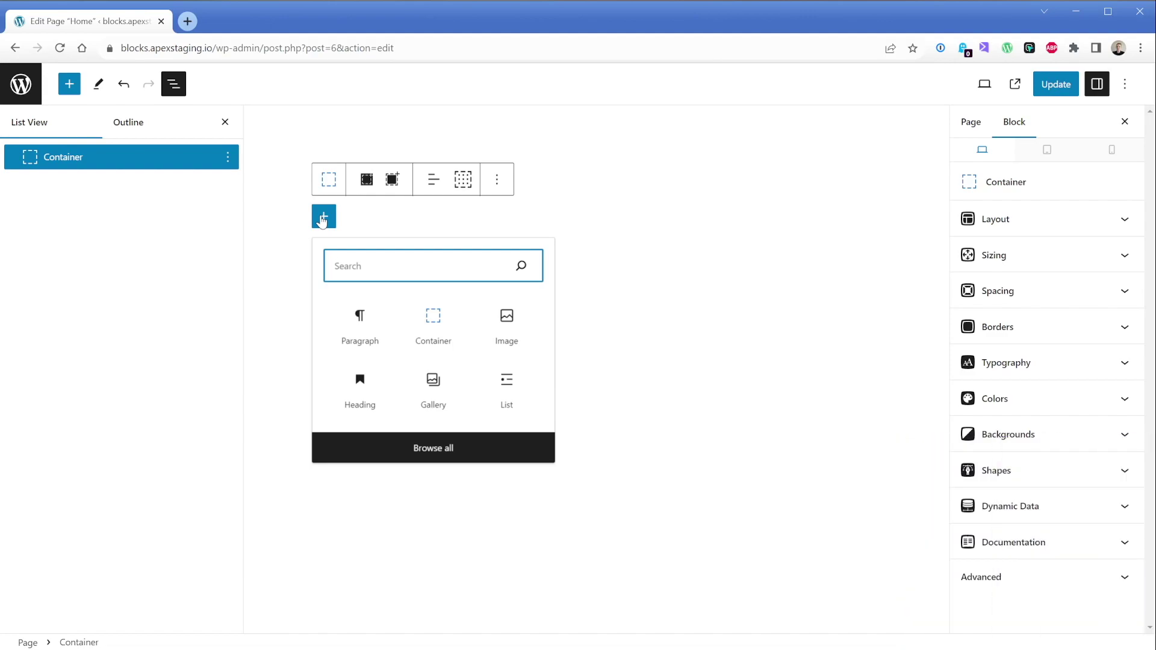
type("headline")
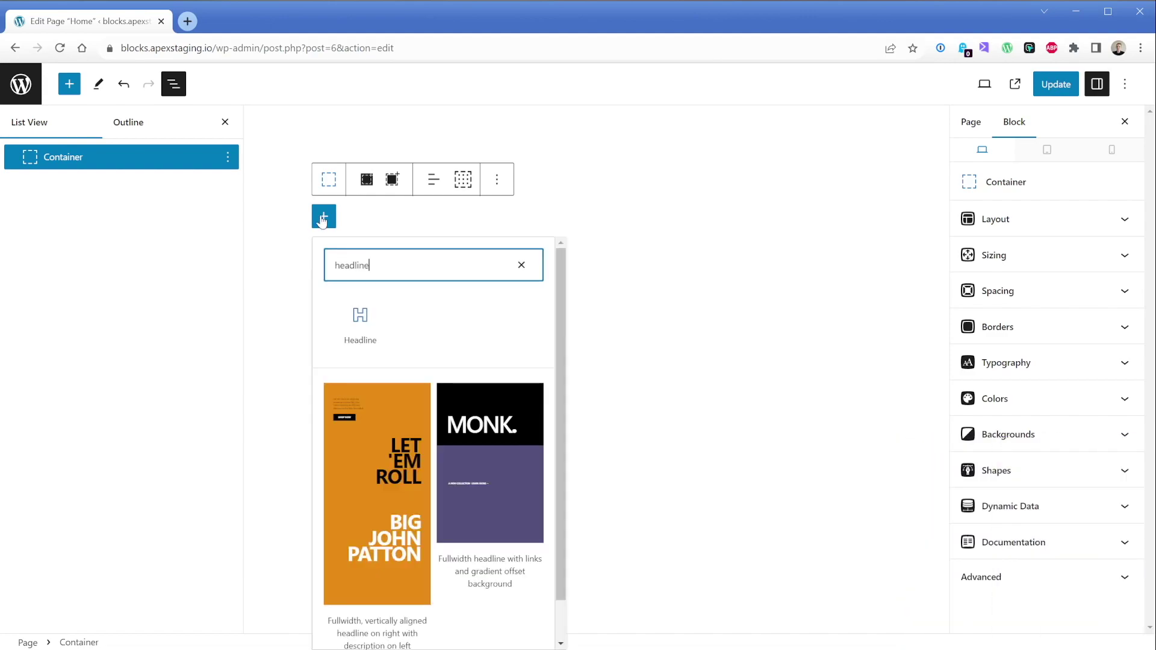
left_click(364, 345)
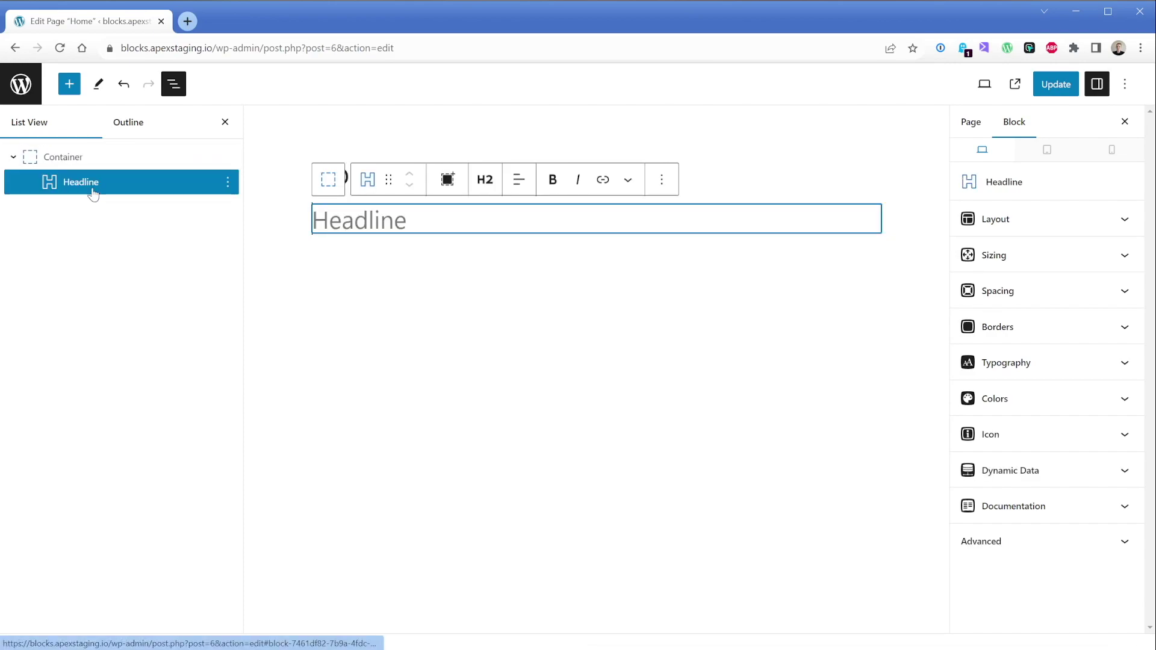
- Select the Headline in List View and switch the sidebar from Page settings to its Block settings
left_click(127, 189)
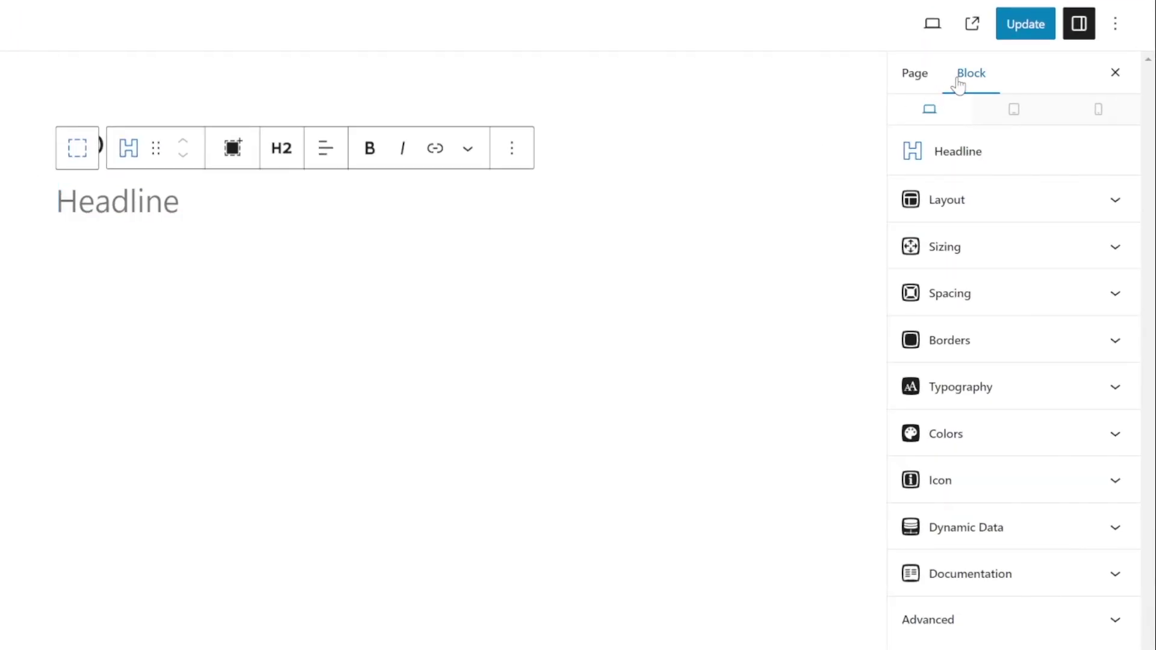
left_click(916, 76)
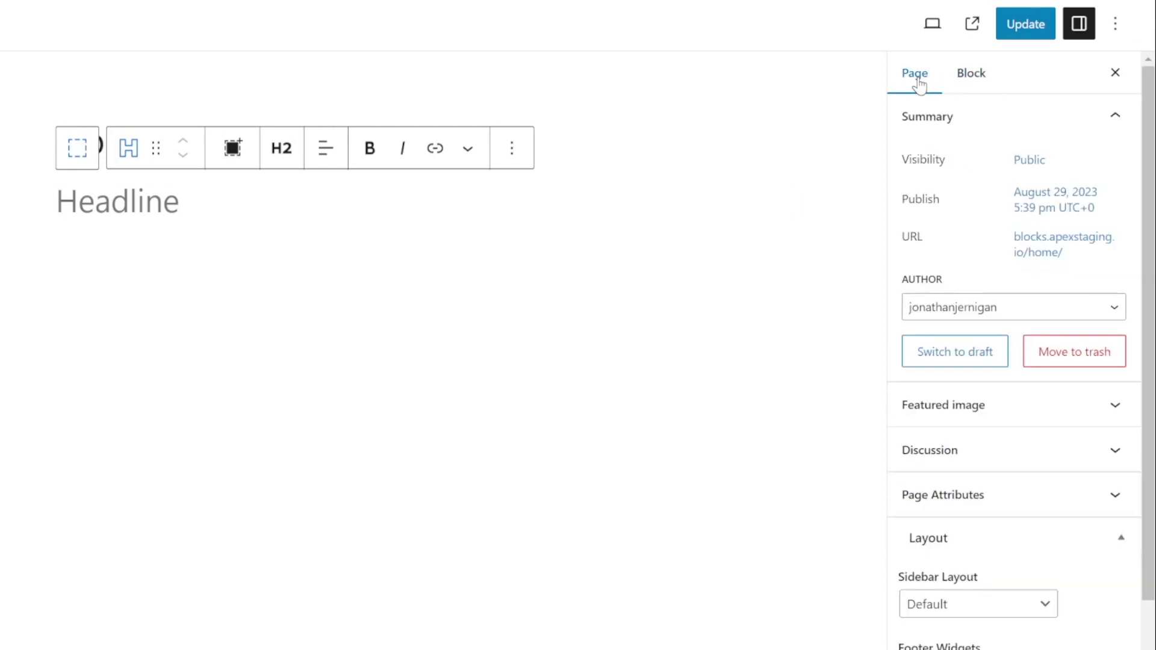
left_click(970, 76)
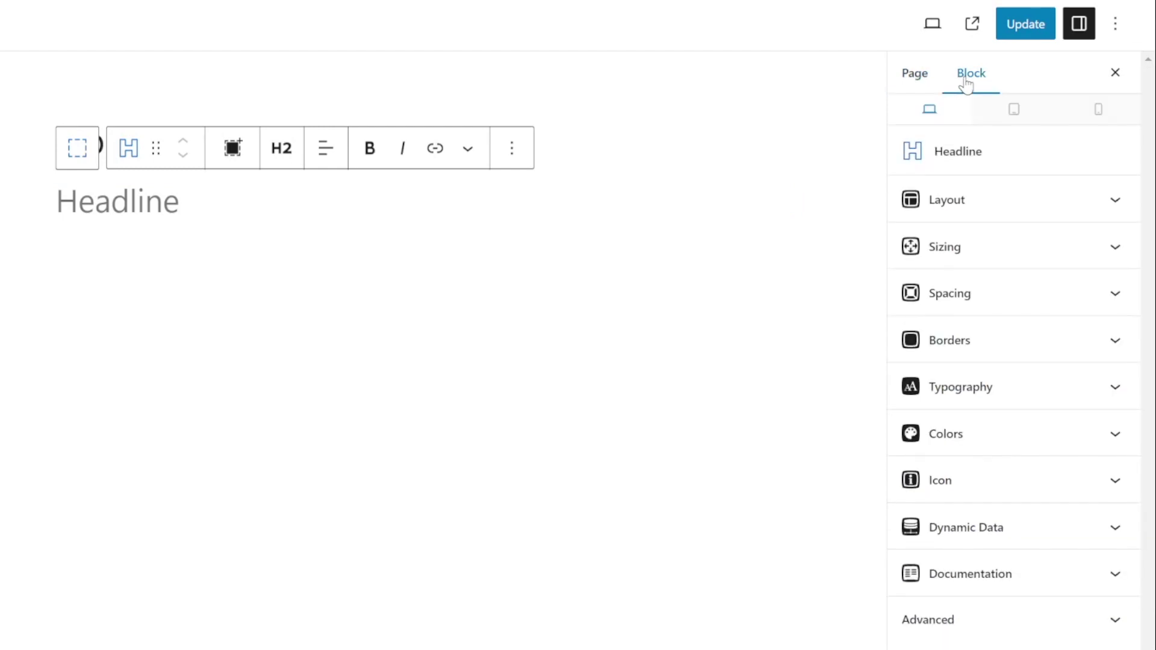
left_click(916, 78)
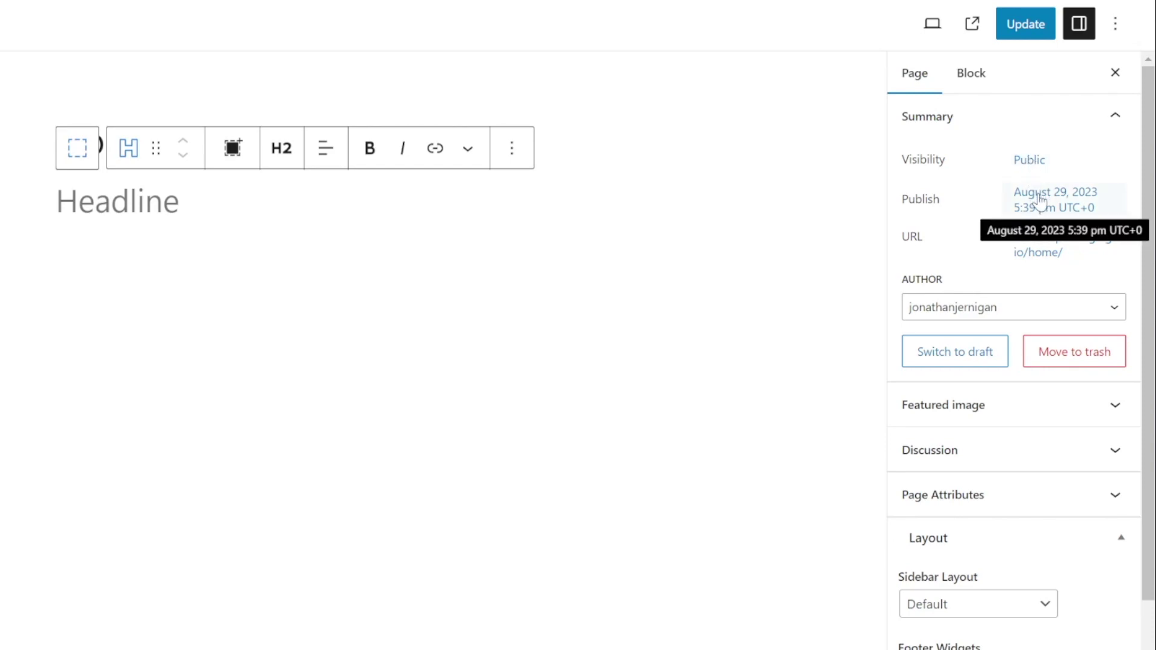
left_click(1002, 419)
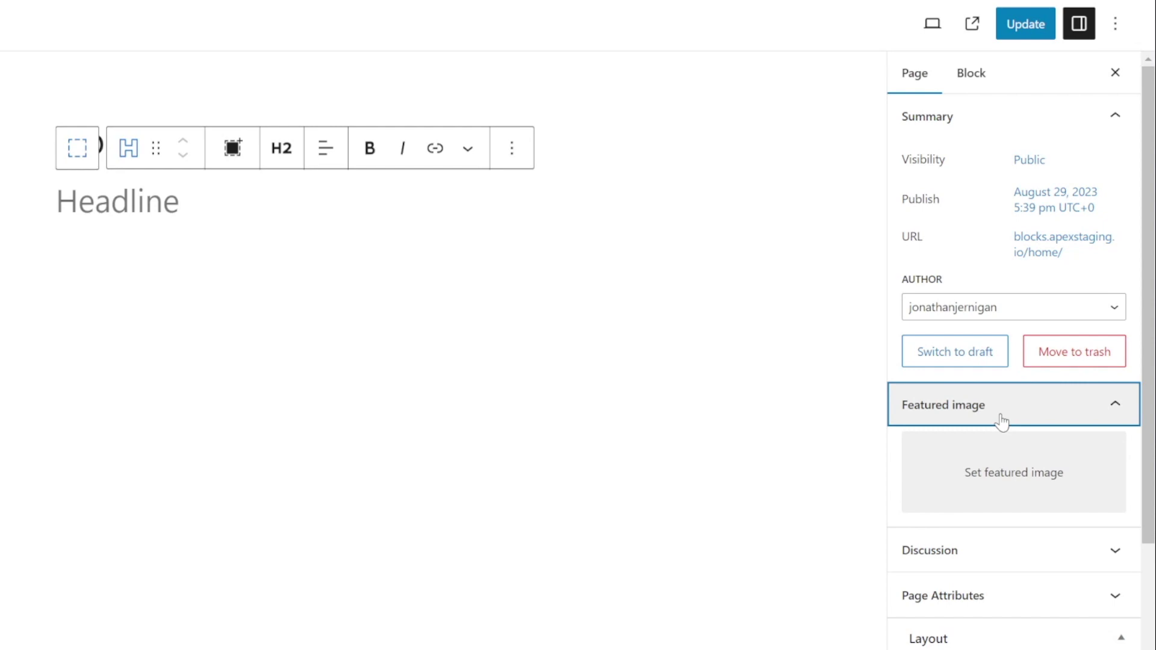
left_click(968, 75)
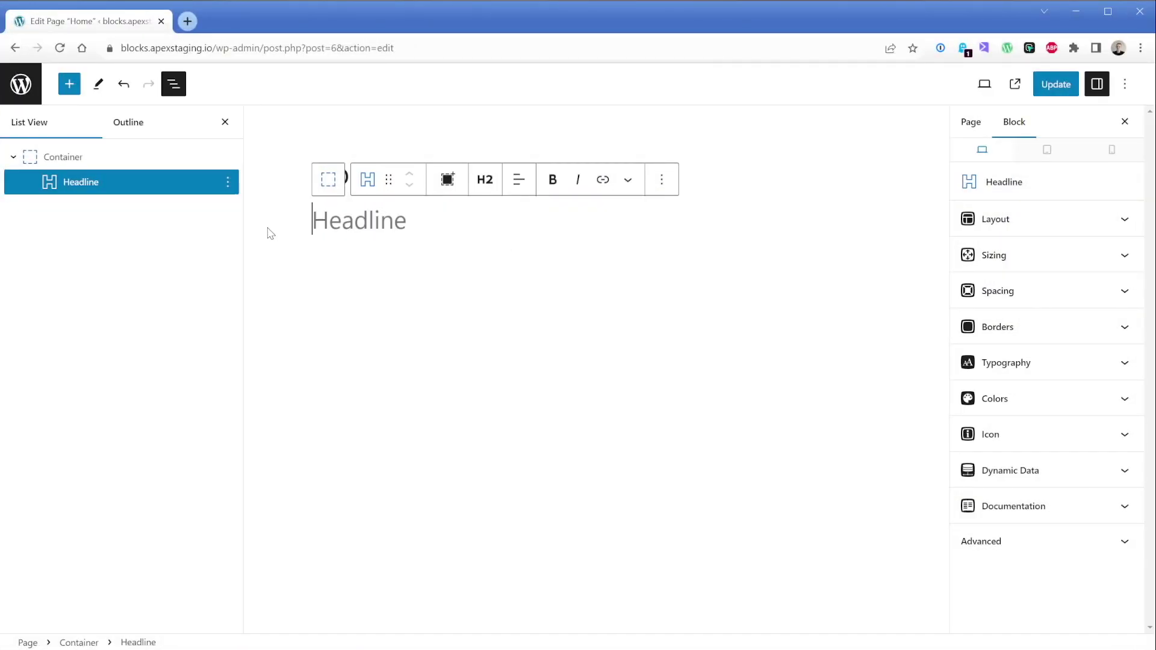
- Below the Headline, use /grid to add a Grid block with the three-column layout
key("Return")
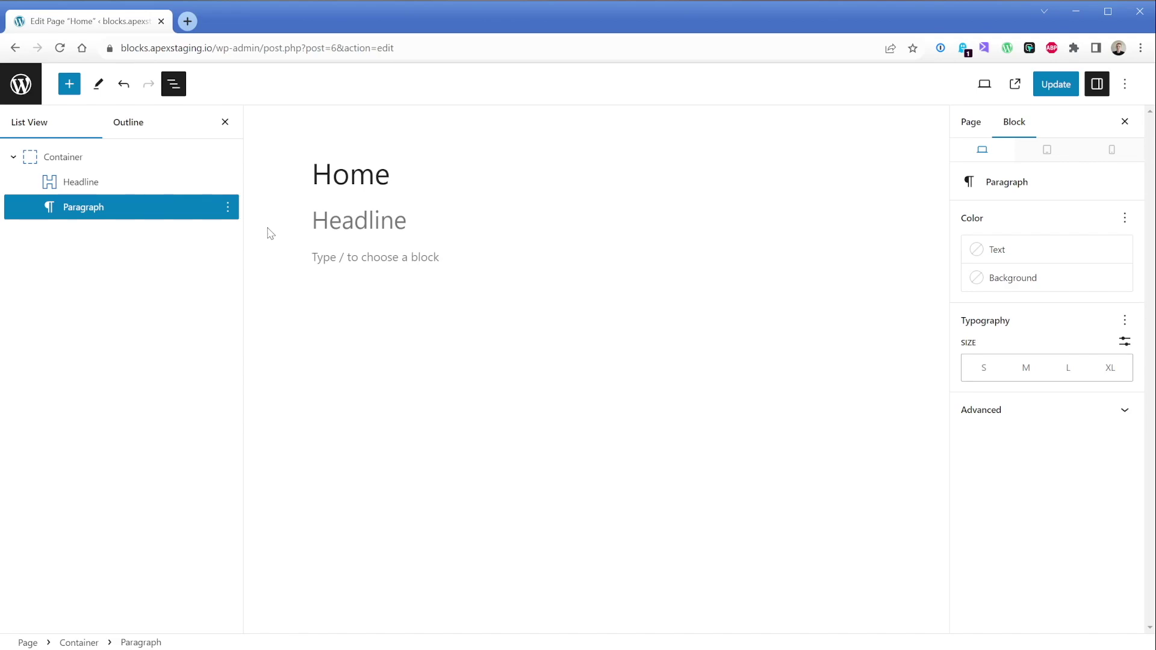
type("/")
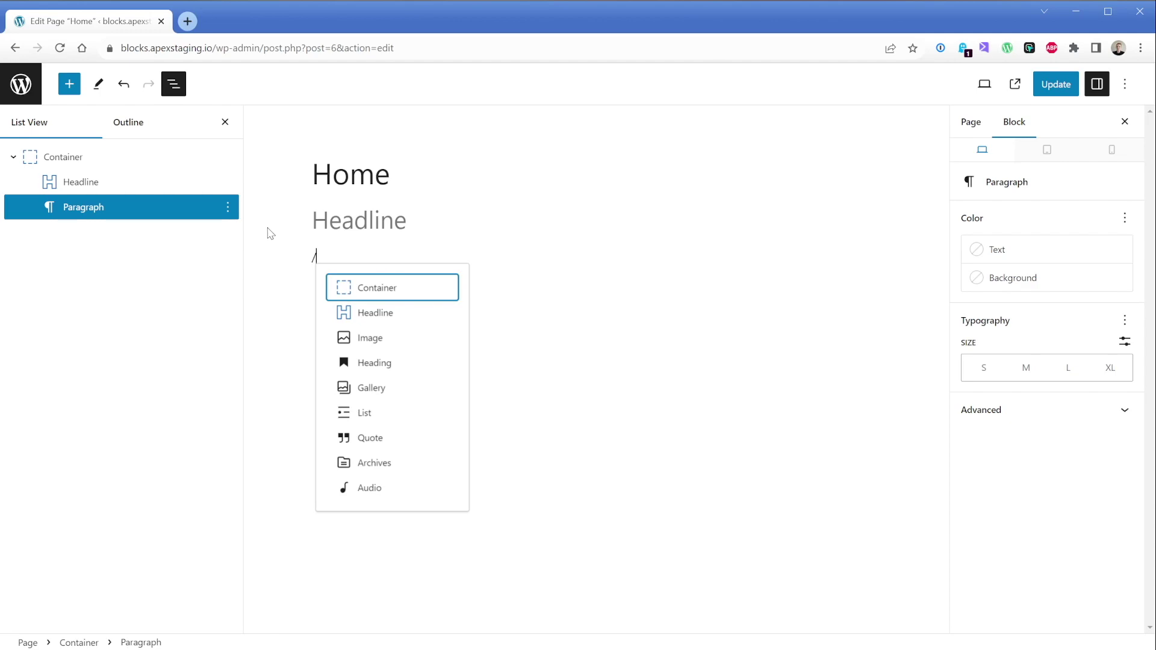
type("grid")
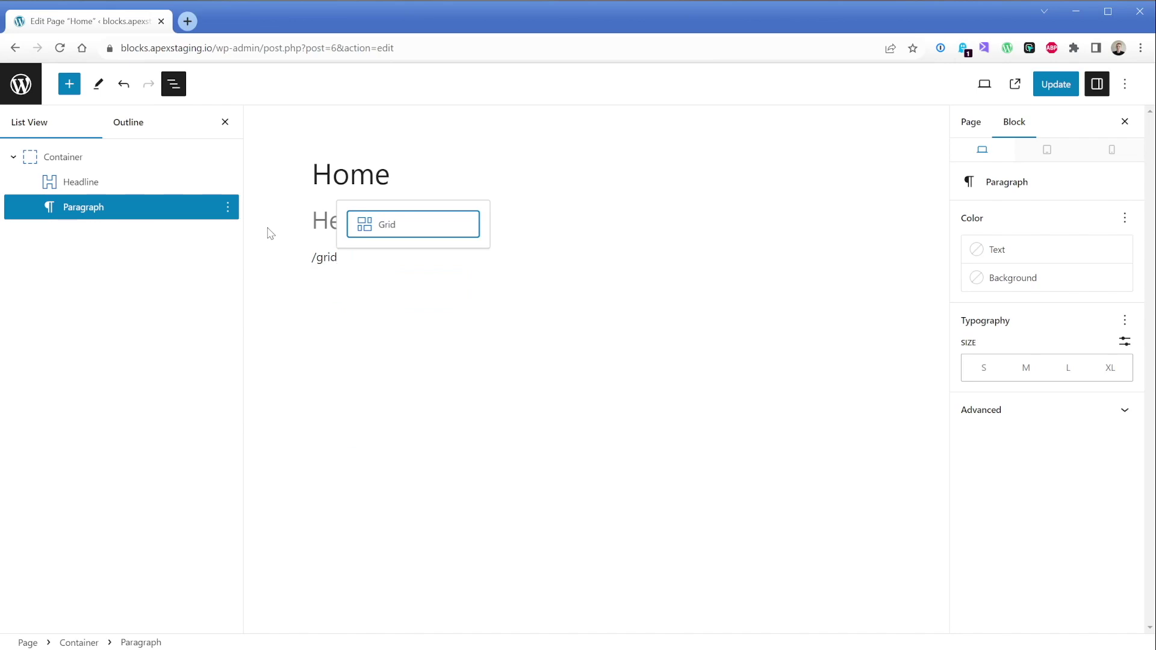
key("Return")
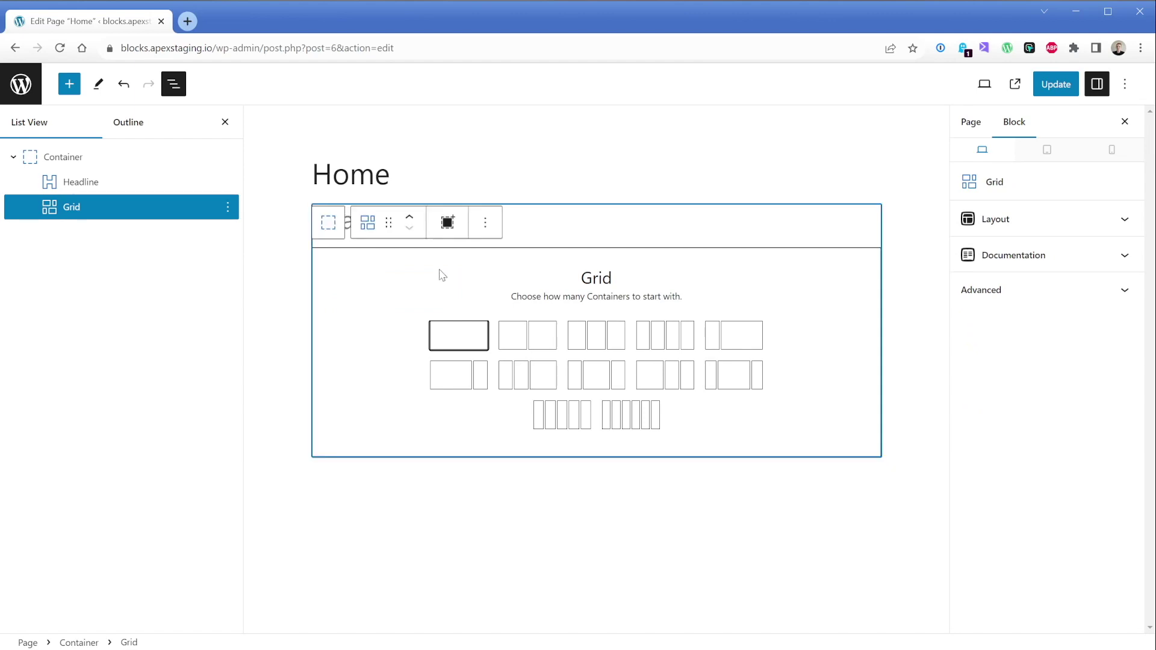
left_click(596, 344)
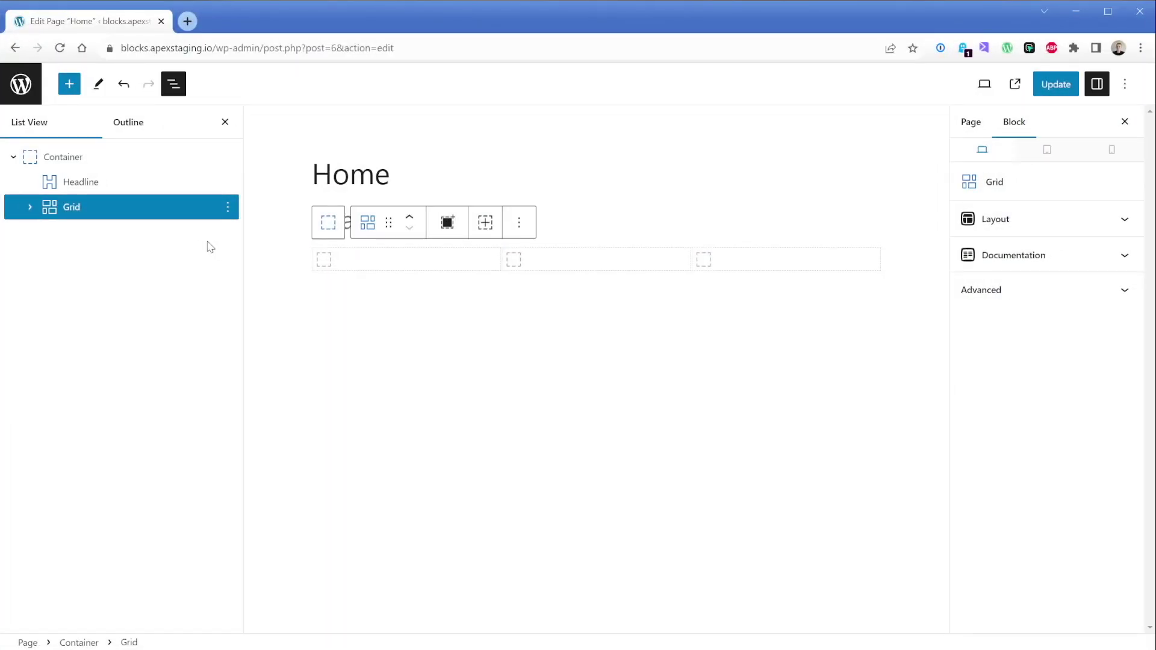
- Insert an empty block before the Grid using its List View options menu
left_click(102, 187)
left_click(112, 206)
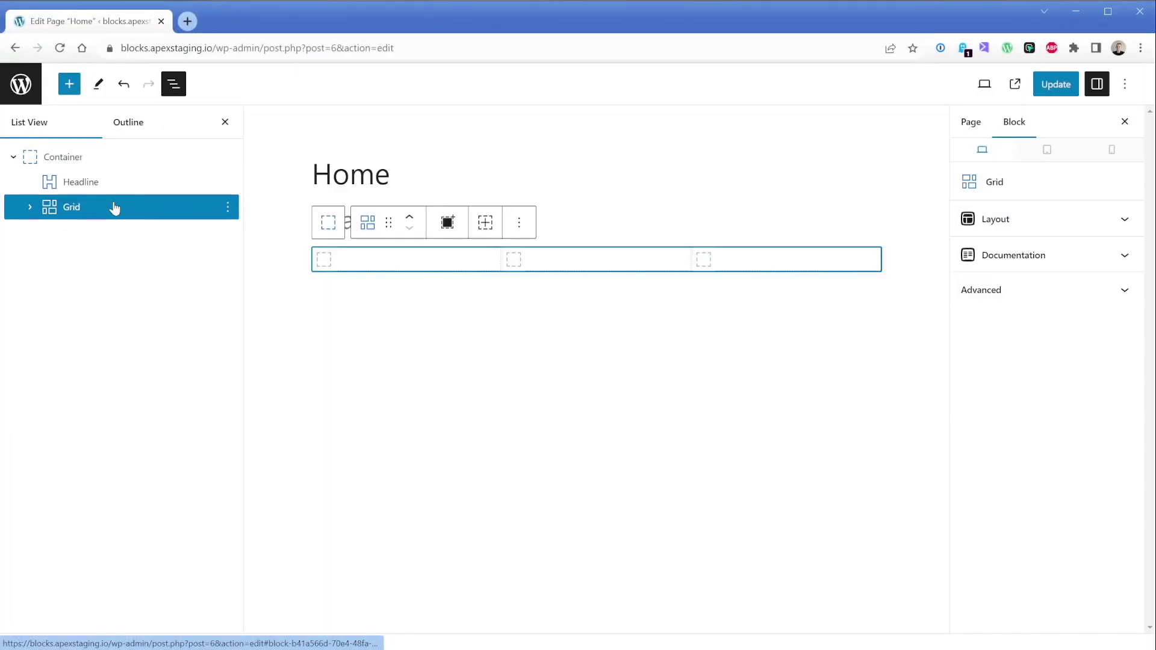
left_click(228, 208)
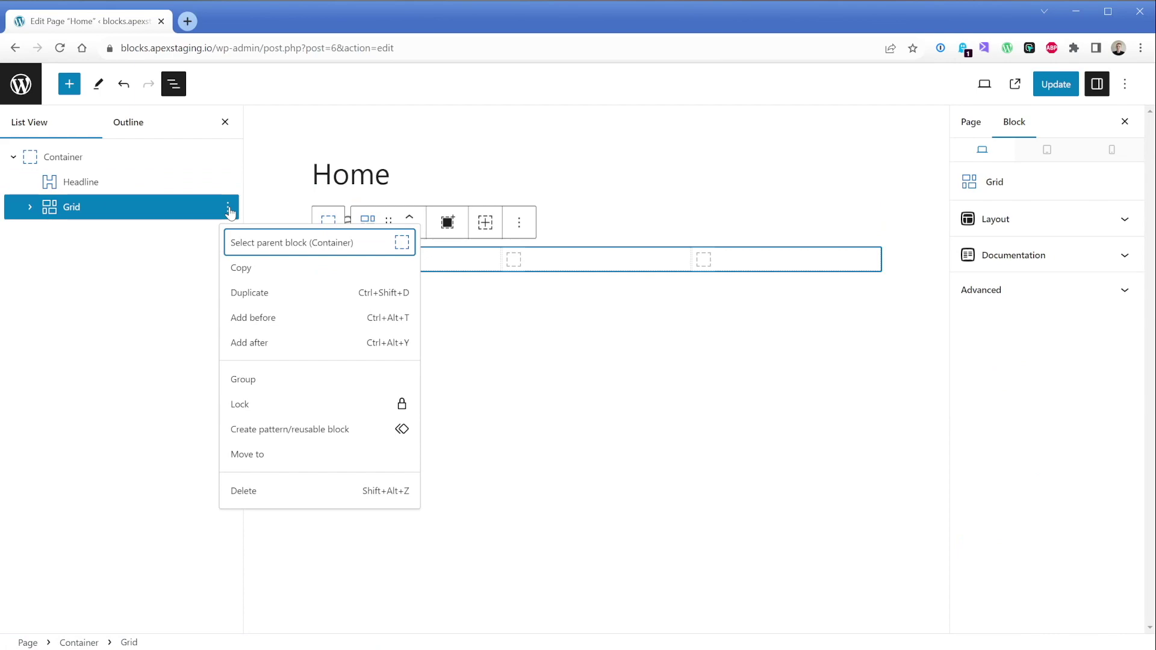
left_click(258, 318)
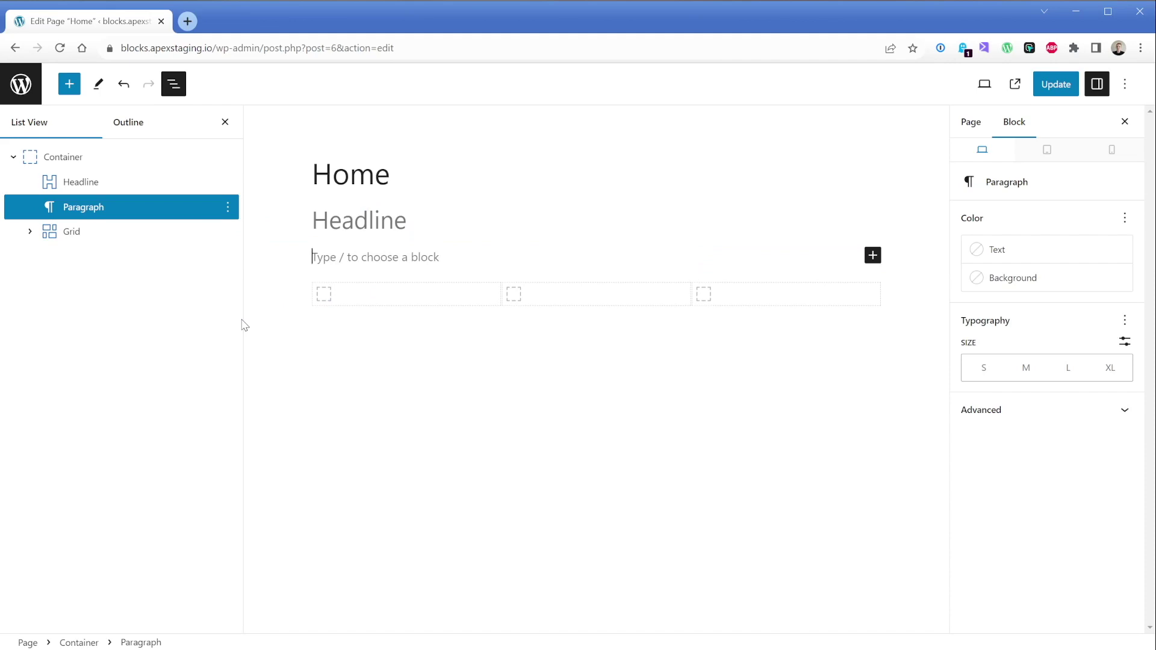
type("/")
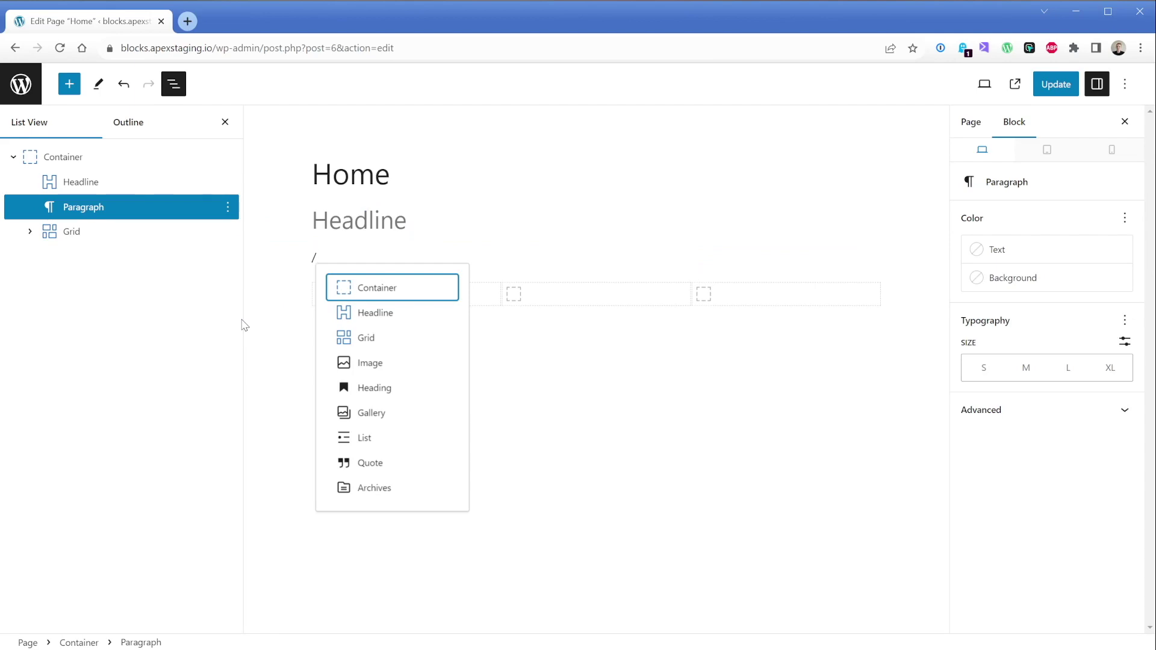
key("Escape")
- Add a paragraph after it reading 'Short text here.'
left_click(228, 206)
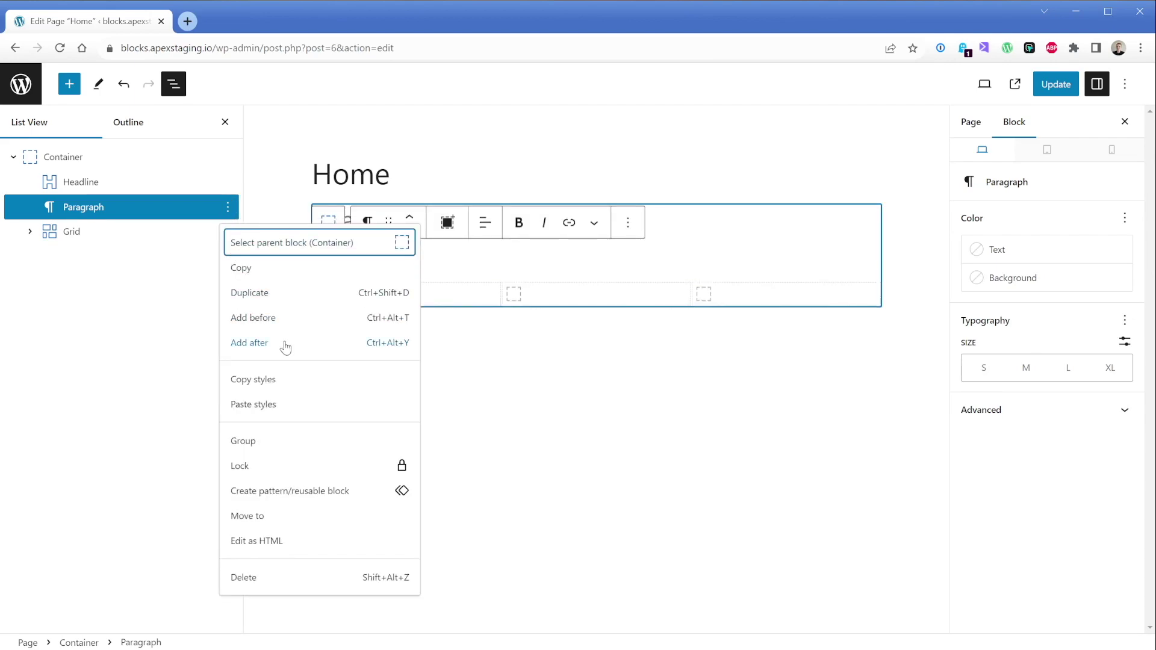
left_click(249, 342)
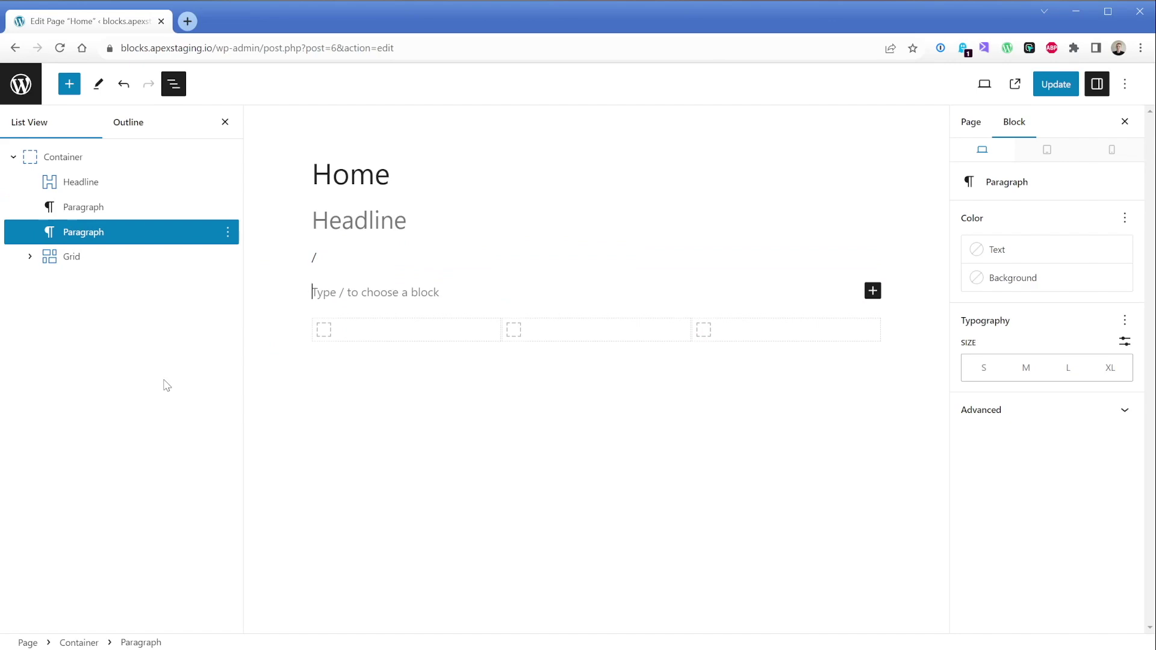
type("Short text here.")
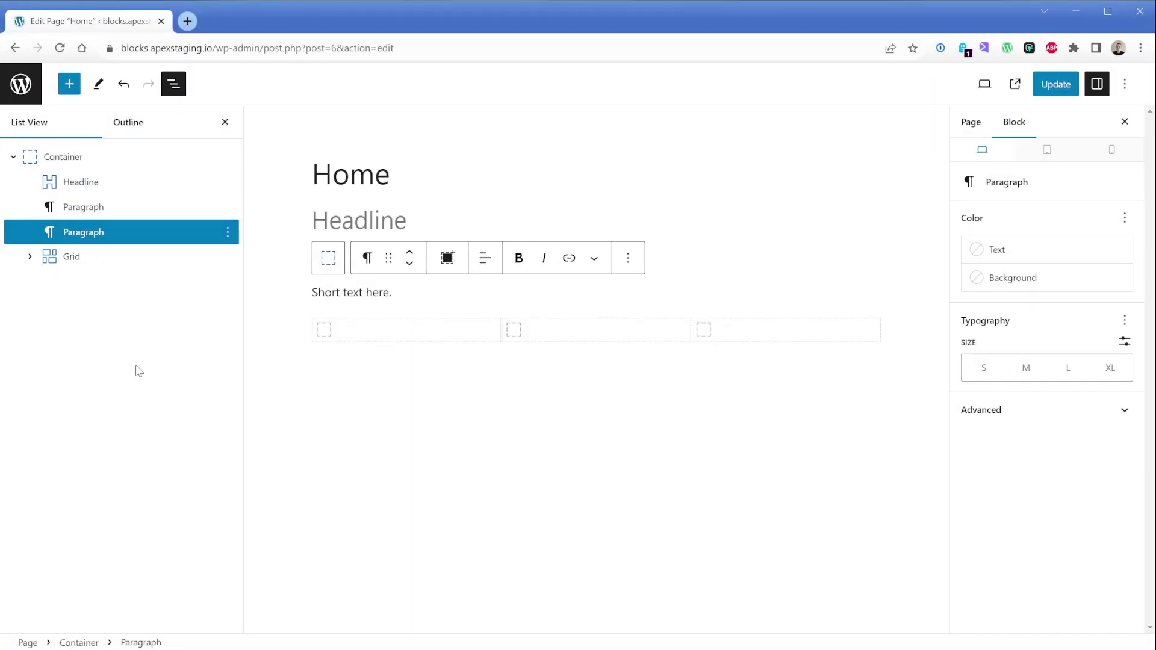
- Replace the Headline's placeholder text with 'Pineapple on Pizza?'
left_click(114, 187)
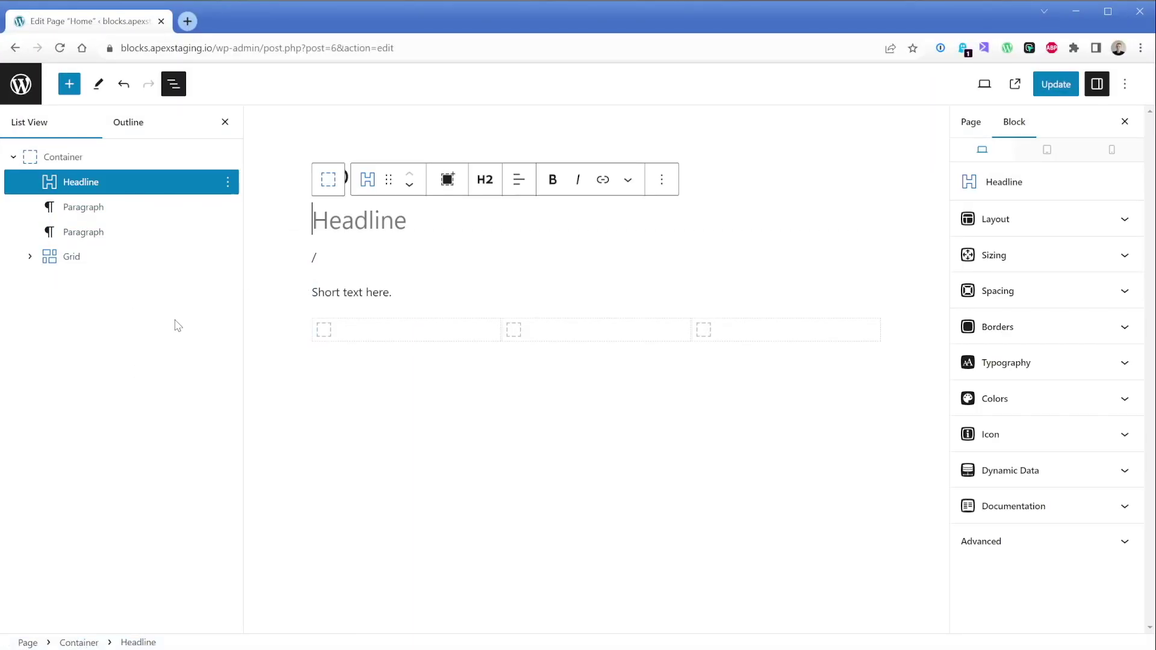
type("Pineapple on ")
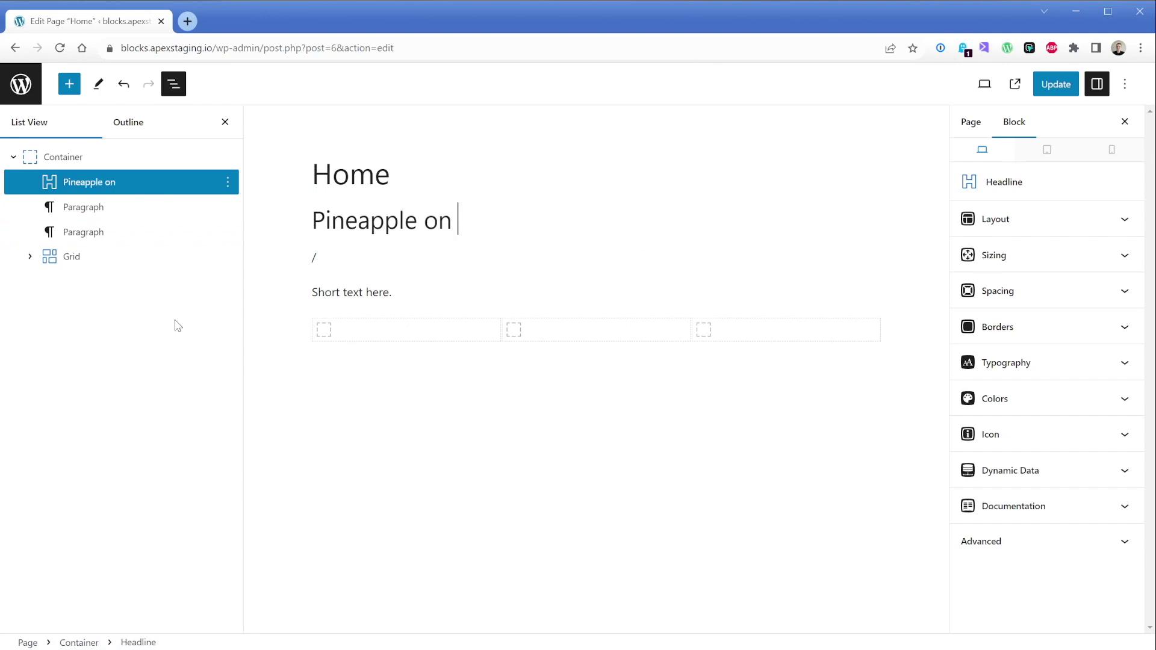
type("Pizza?")
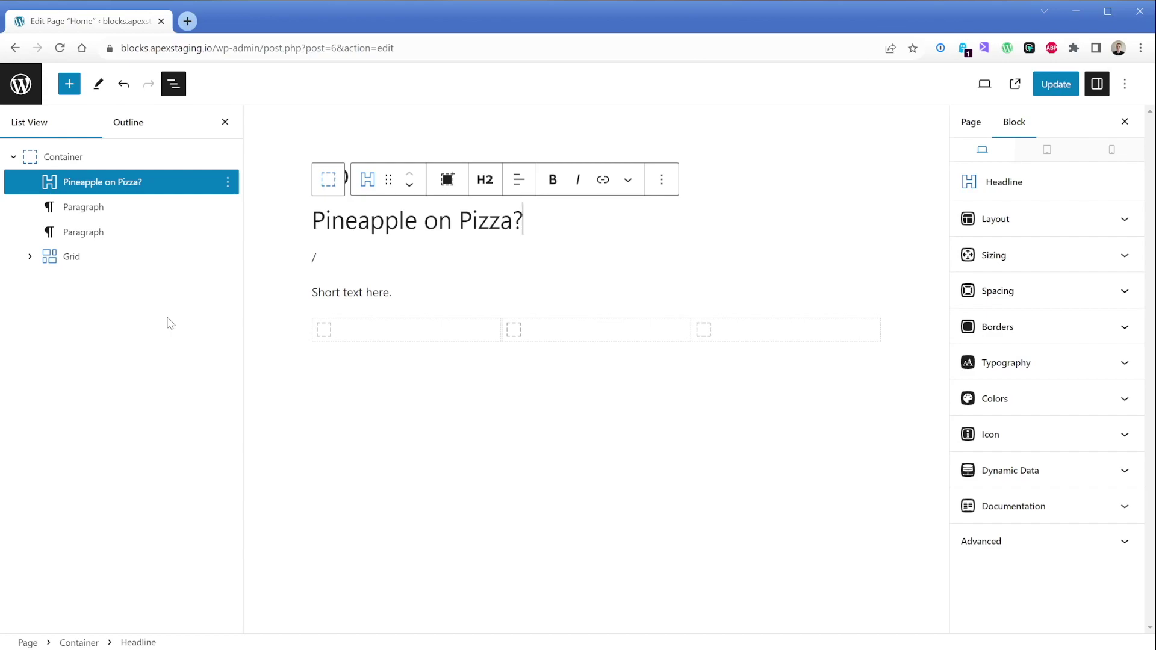
left_click(1005, 362)
- Set the headline's typography to Uppercase transform and a 5rem font size
left_click(1078, 389)
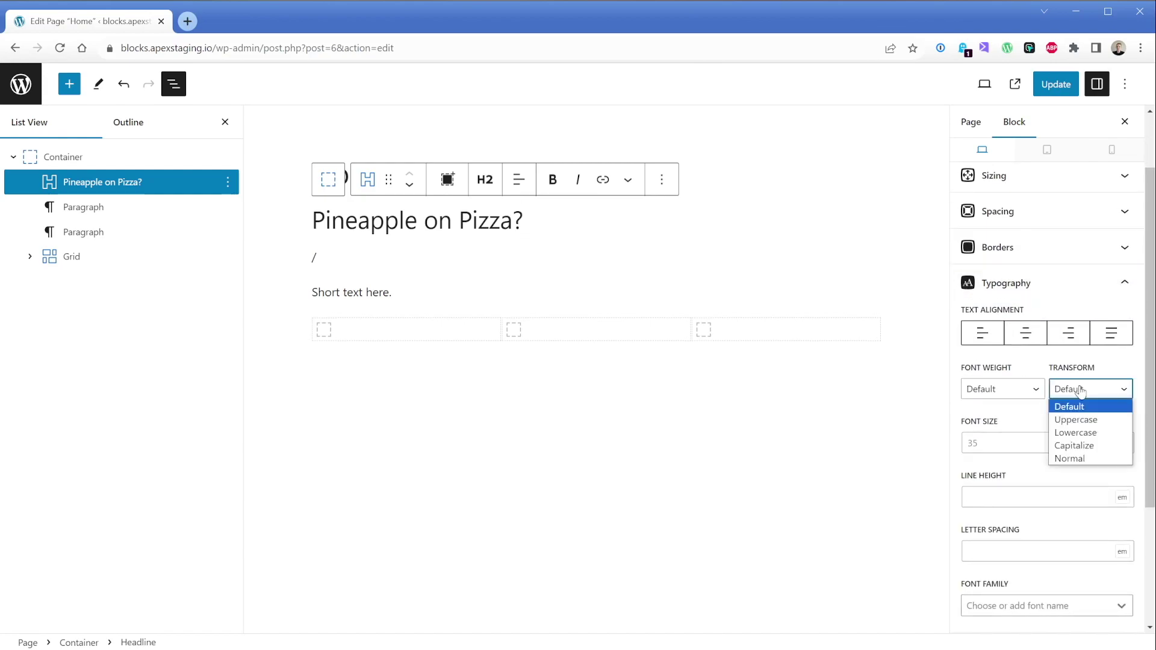
left_click(1084, 419)
left_click(1048, 444)
type("5rem")
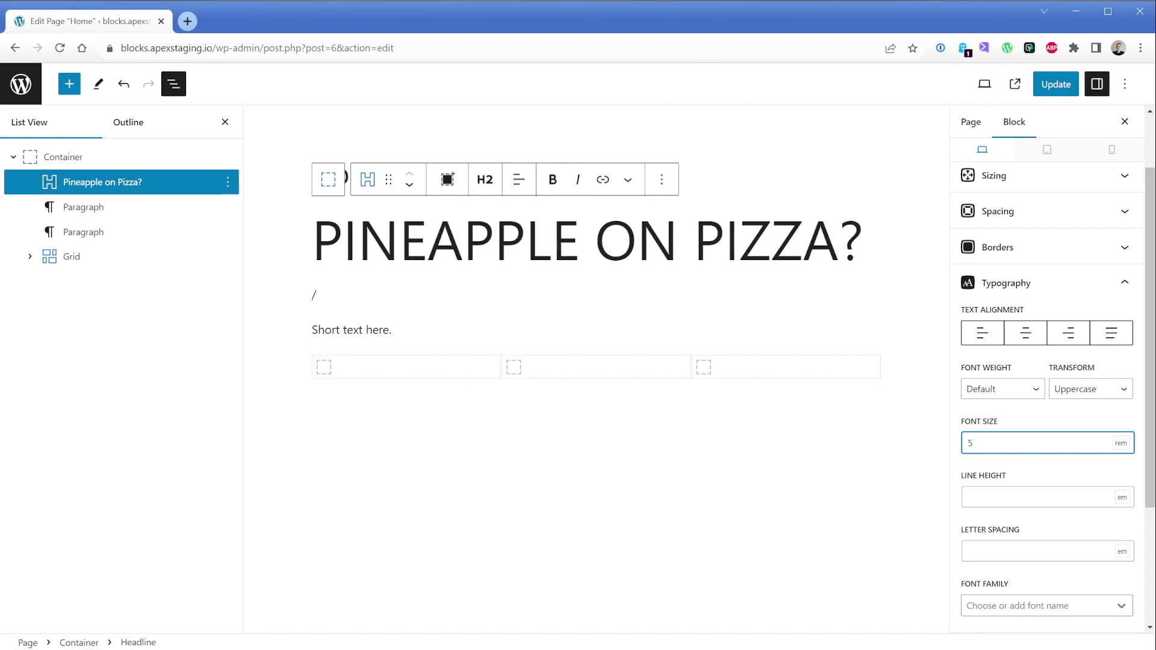
left_click(139, 157)
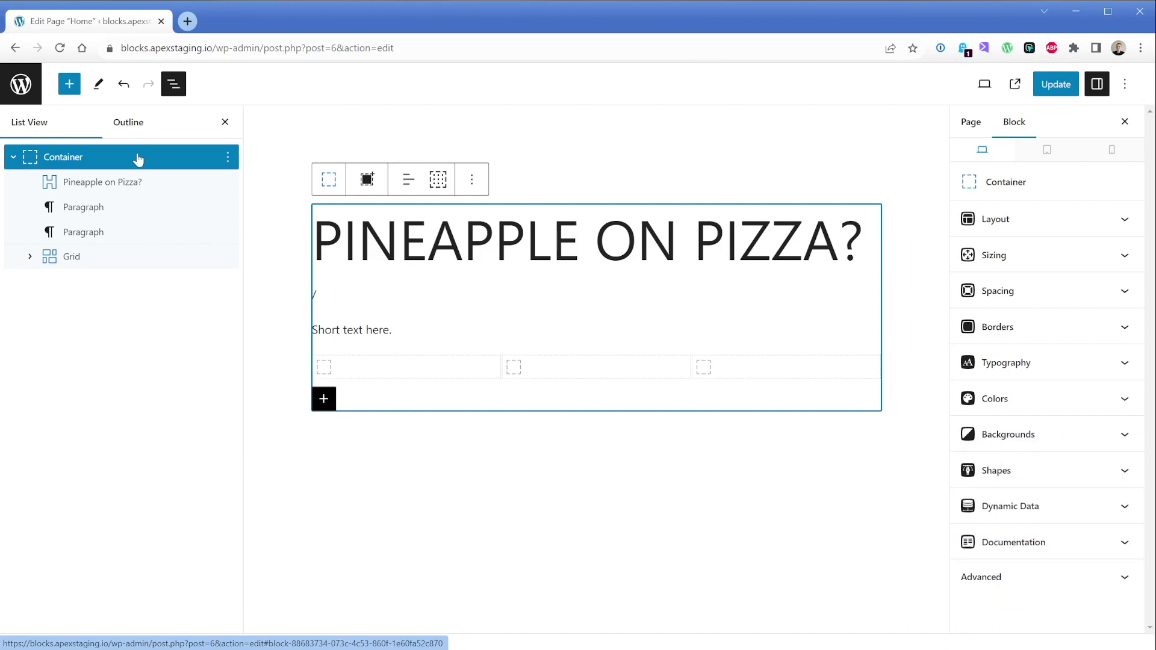
- Give the container a light grey background colour
left_click(1033, 291)
scroll(1033, 362, "down", 3)
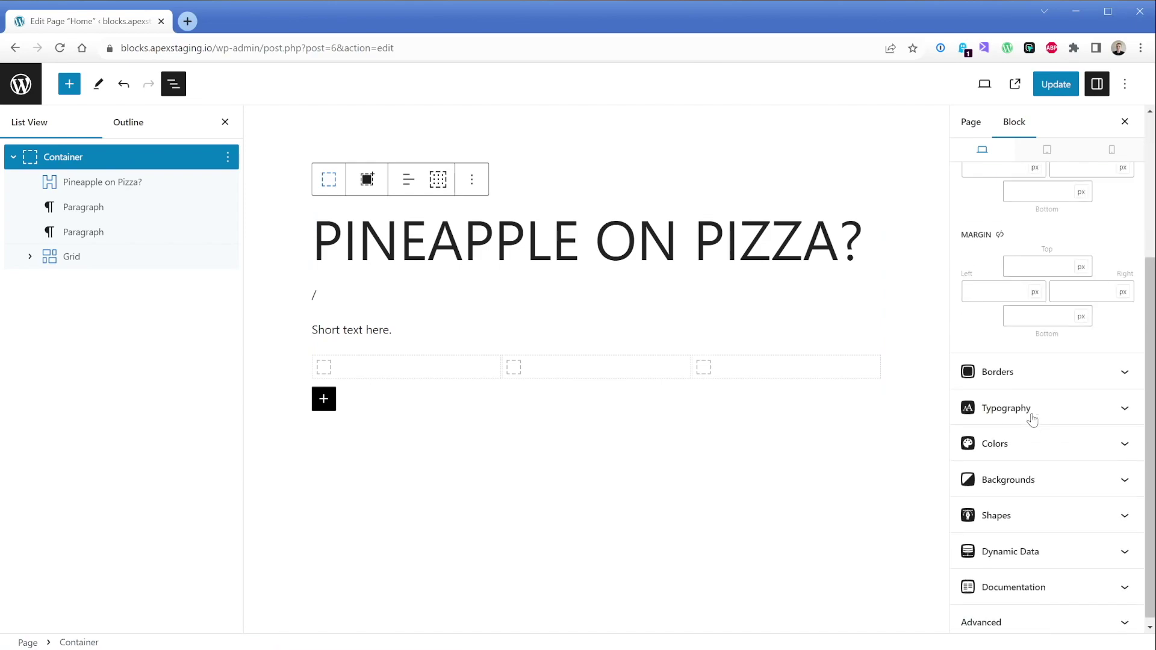
left_click(1033, 441)
left_click(1121, 476)
left_click(1063, 437)
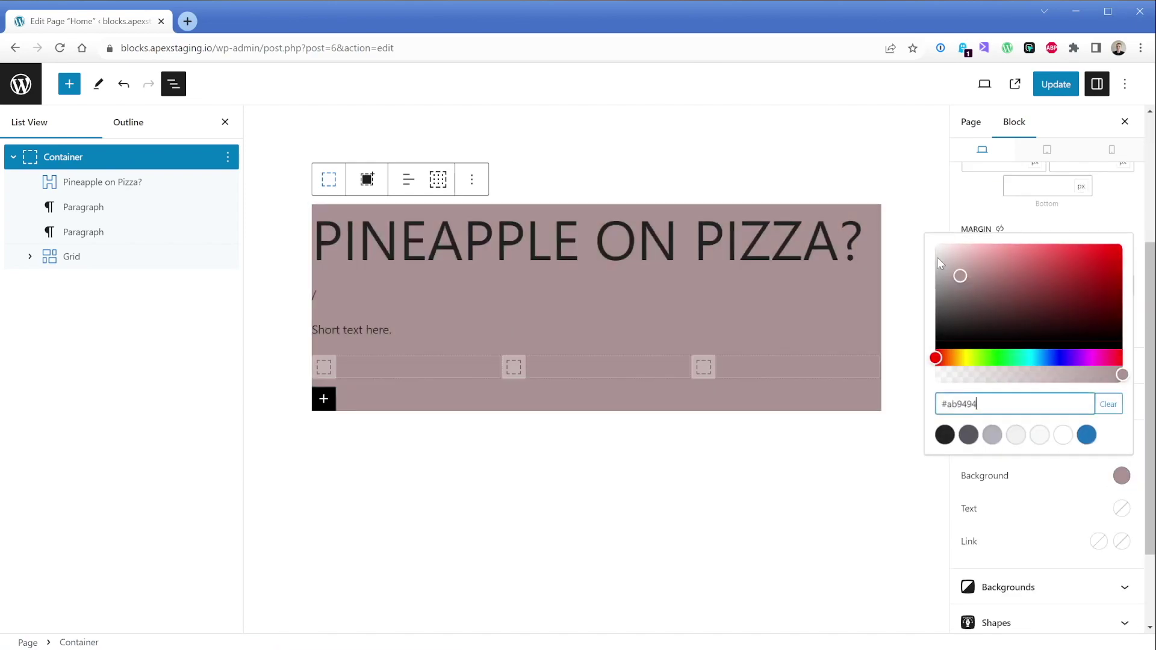
- Set linked padding of 2rem on all sides and update the page
scroll(1036, 362, "up", 5)
left_click(1003, 244)
left_click(1024, 265)
type("2rem")
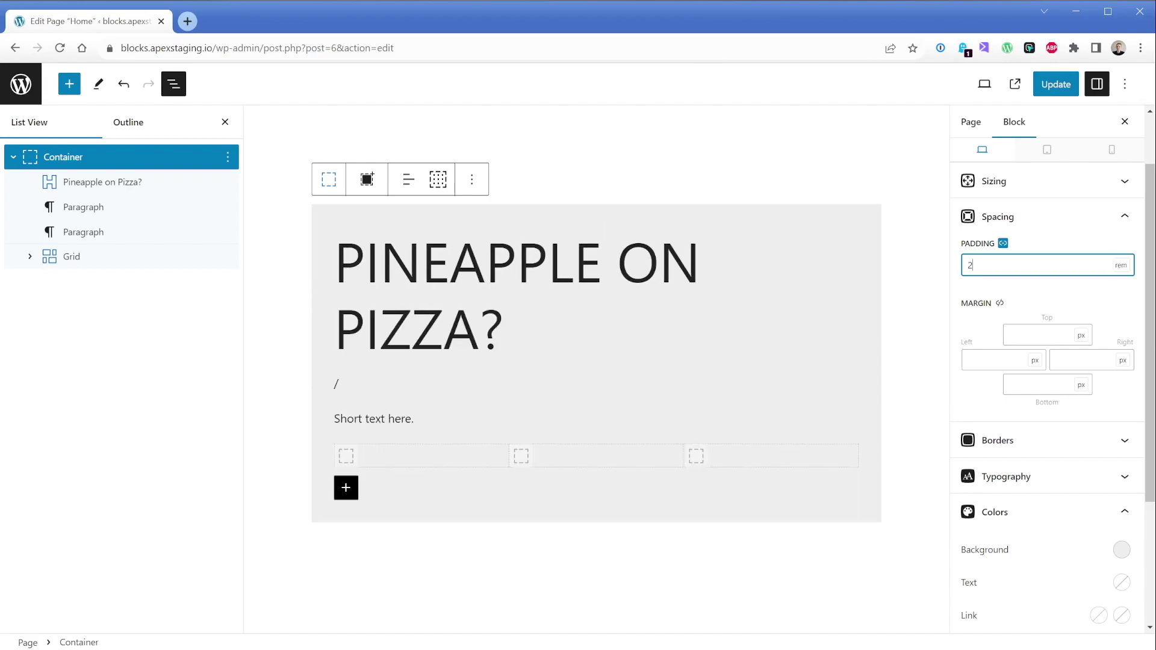
left_click(1044, 89)
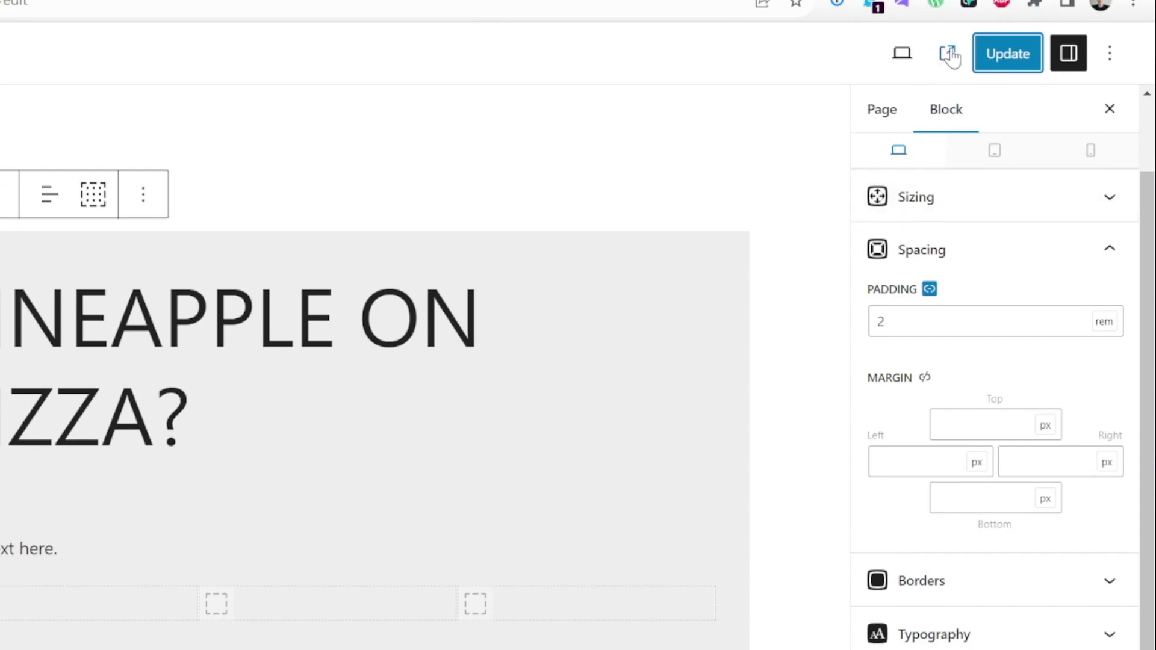
- Preview the live Home page in a new tab
left_click(949, 54)
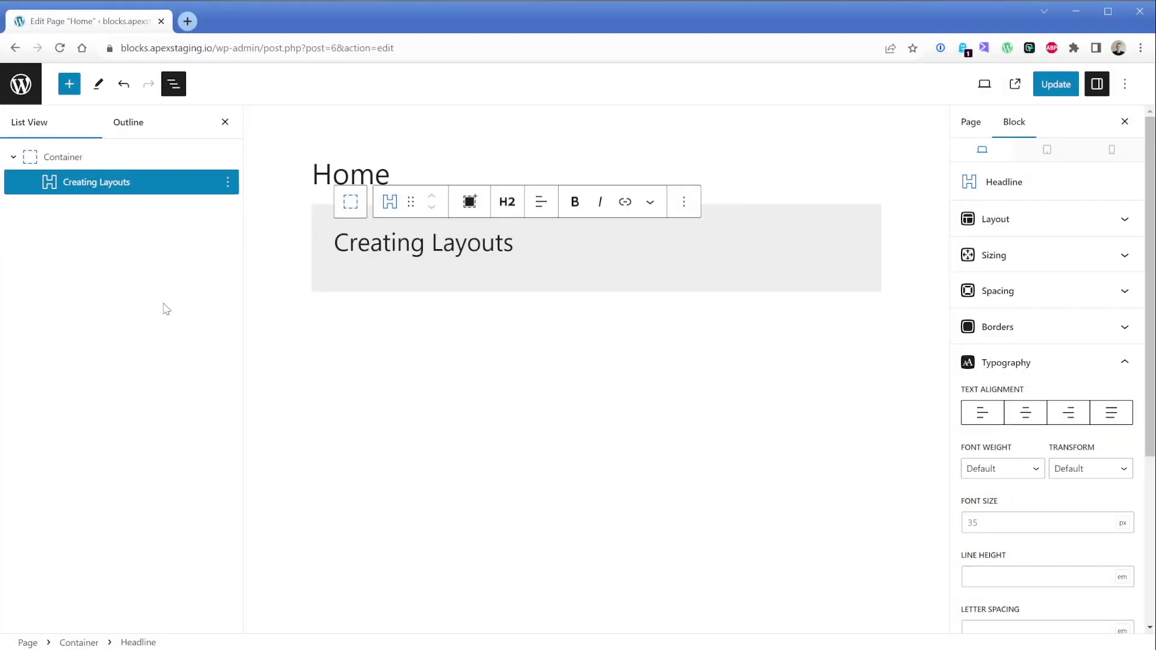
- Add a block below Creating Layouts and insert a Grid block via /grid
key("Return")
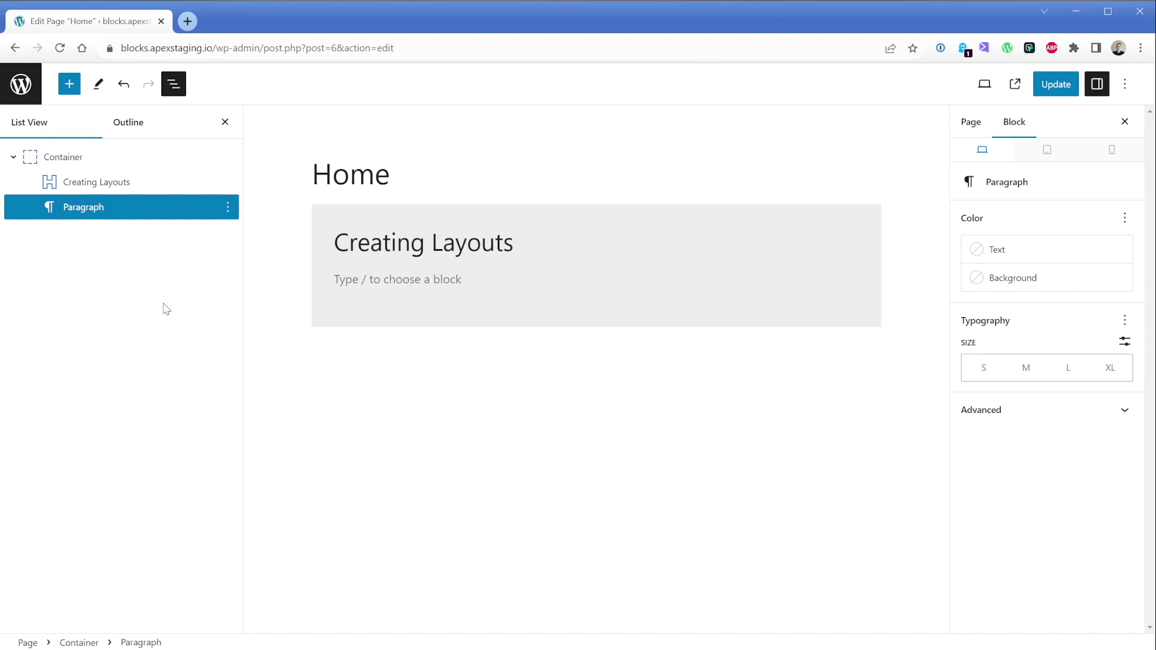
type("/grid")
key("Return")
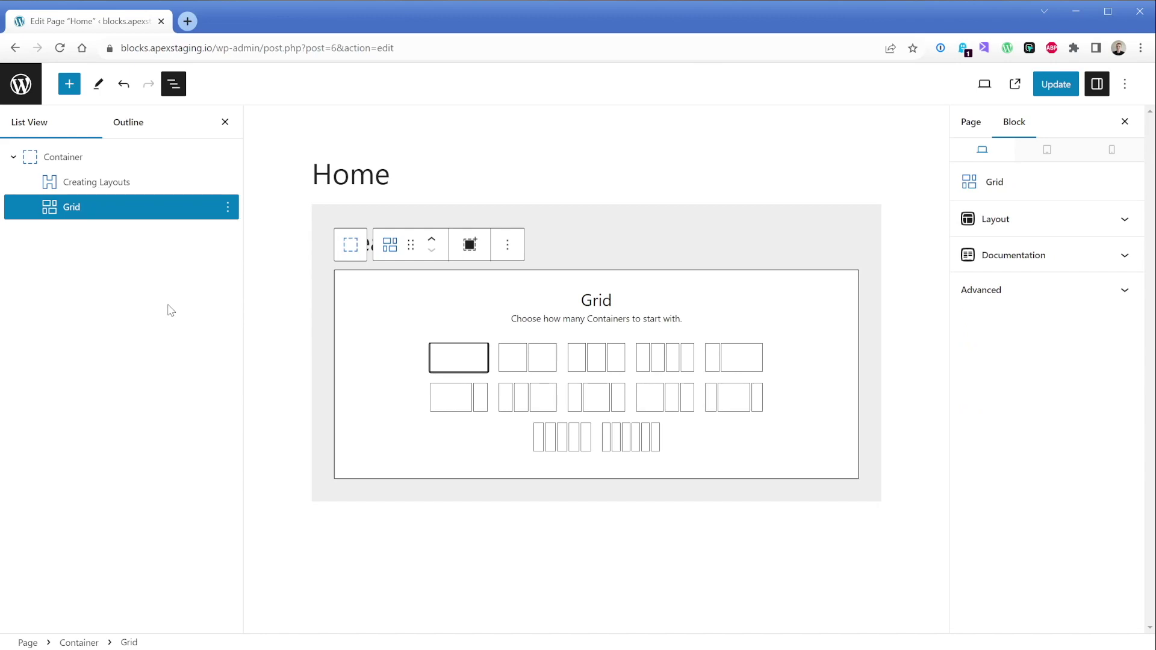
- Choose the four-column grid layout and add an Image block to the first column
left_click(666, 364)
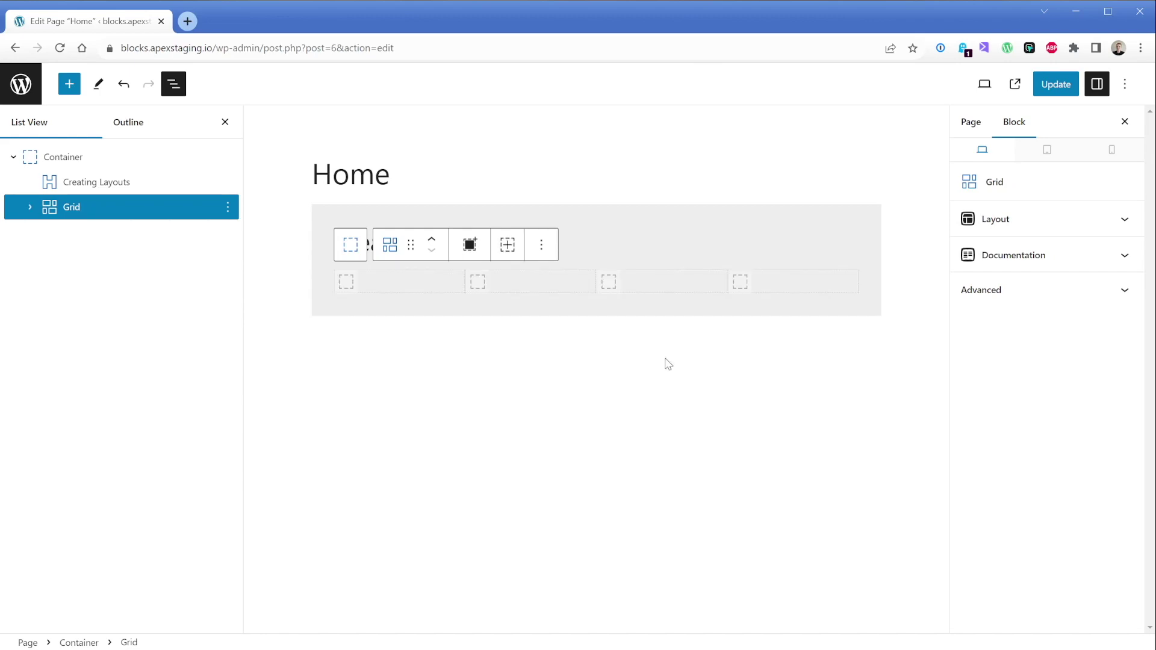
left_click(346, 283)
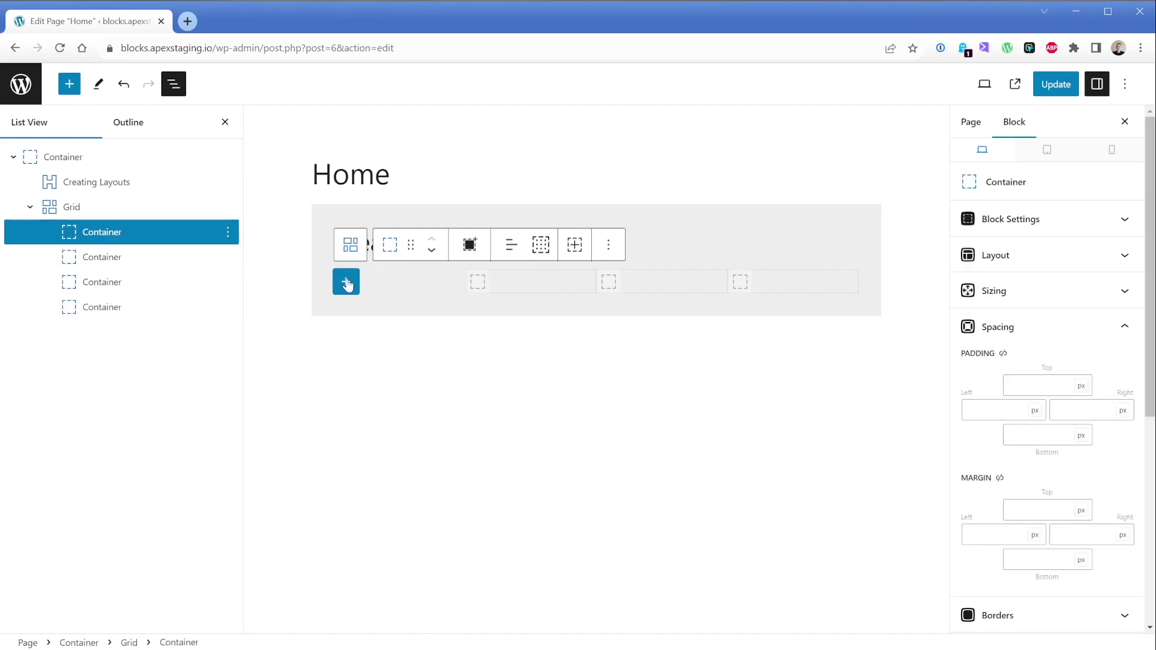
left_click(347, 283)
type("im")
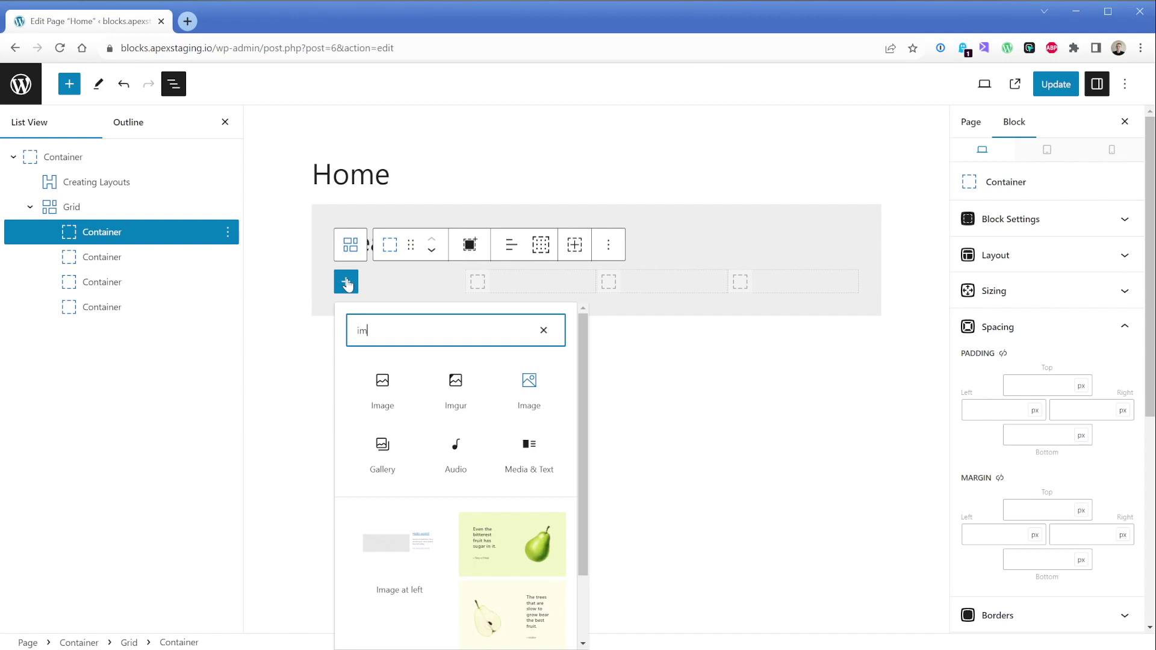
left_click(531, 398)
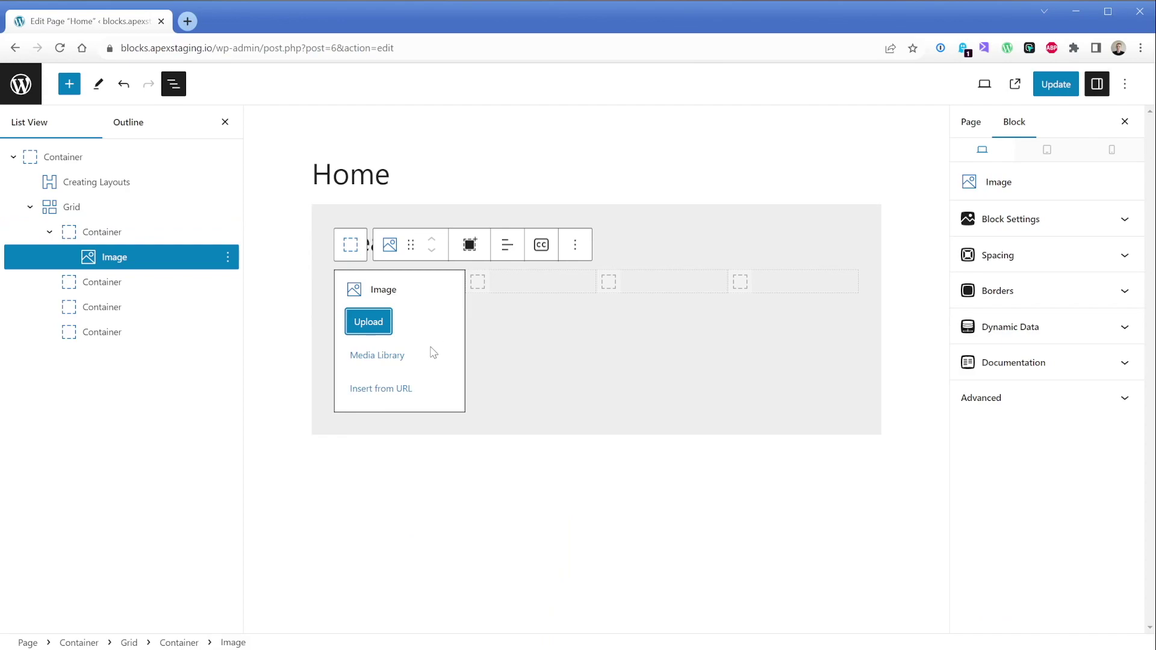
- Insert the beach photo from the Media Library into the image block
left_click(392, 357)
left_click(105, 241)
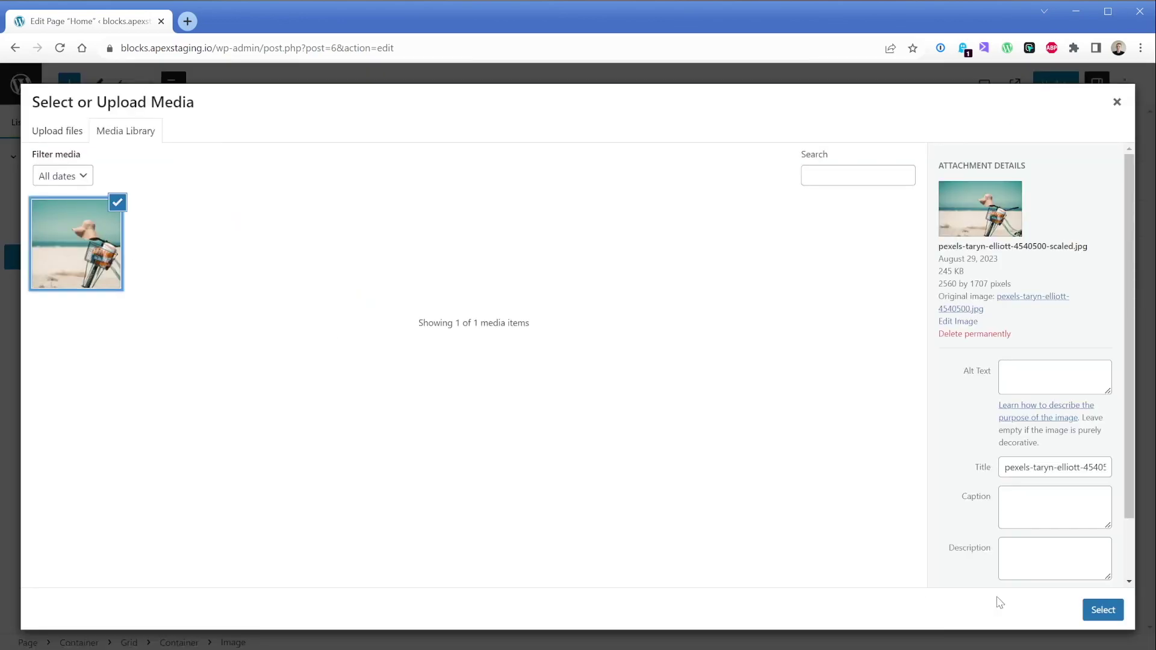
left_click(1103, 610)
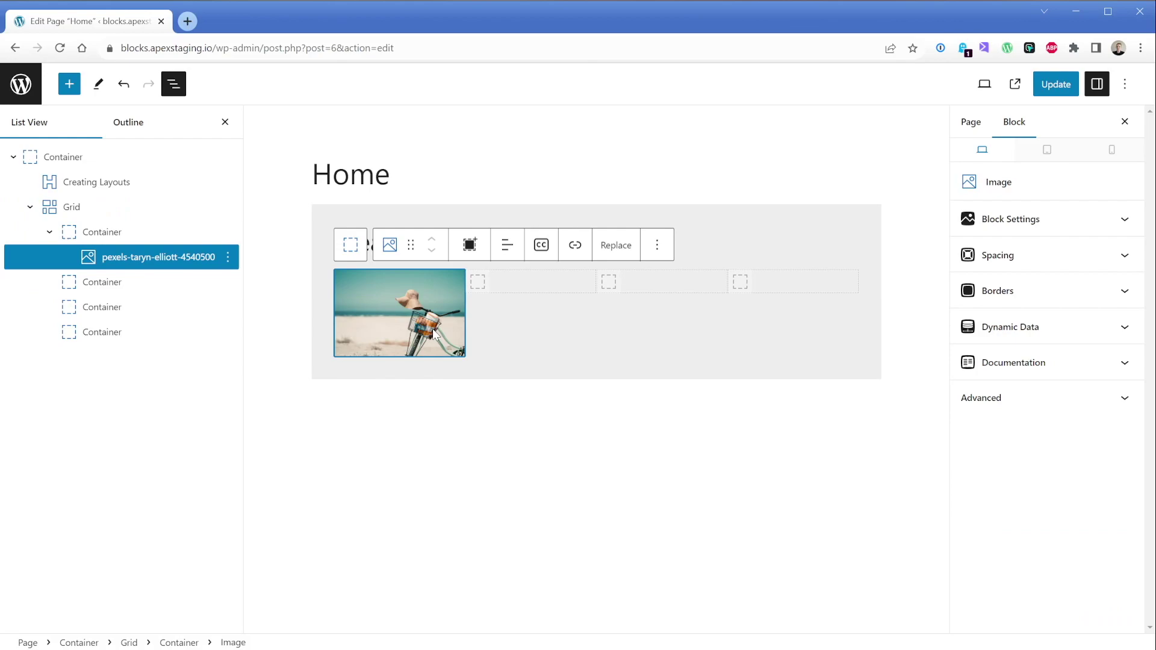
- Add a Headline reading 'Card 1' below the beach image
key("Return")
type("/head")
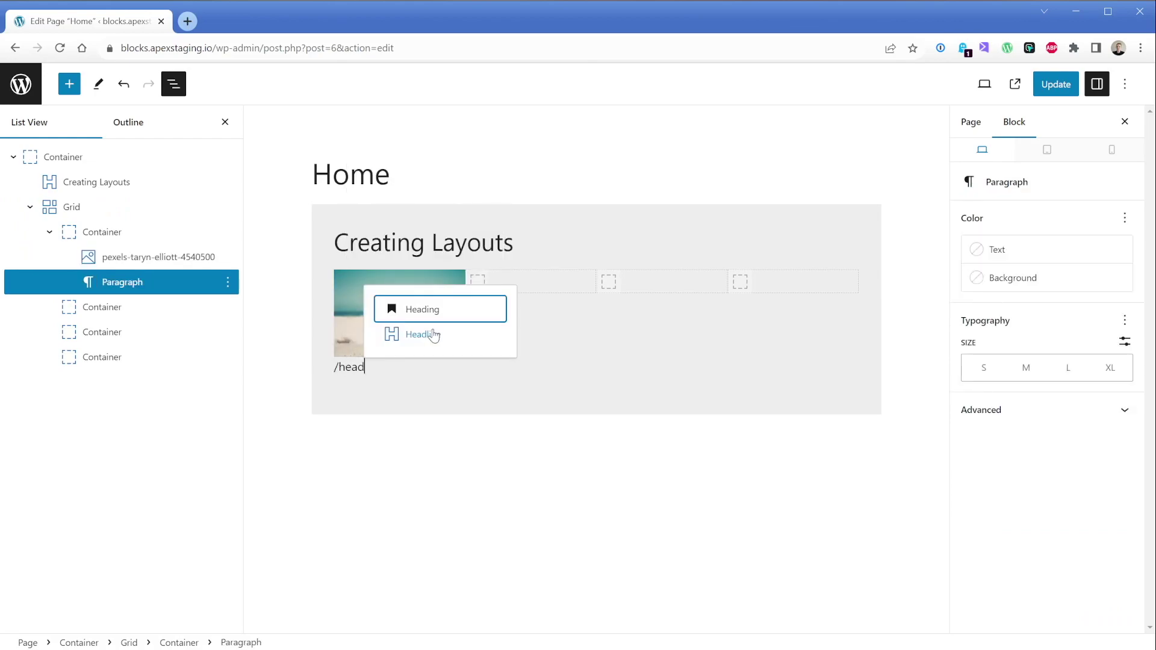
left_click(422, 335)
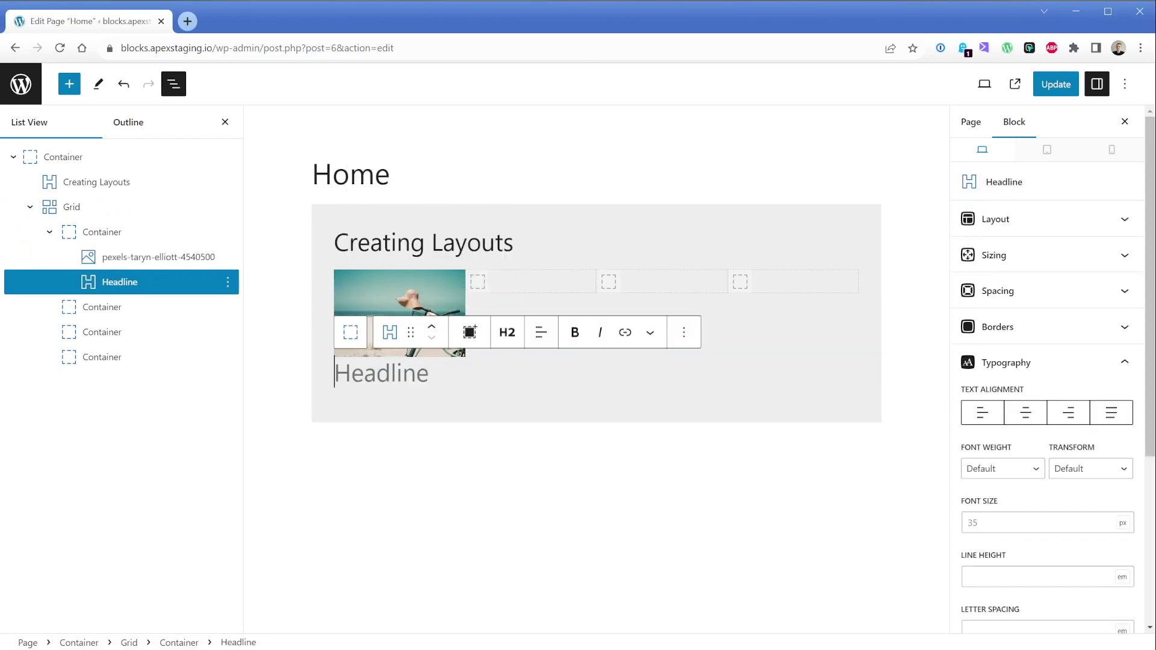
type("Card 1")
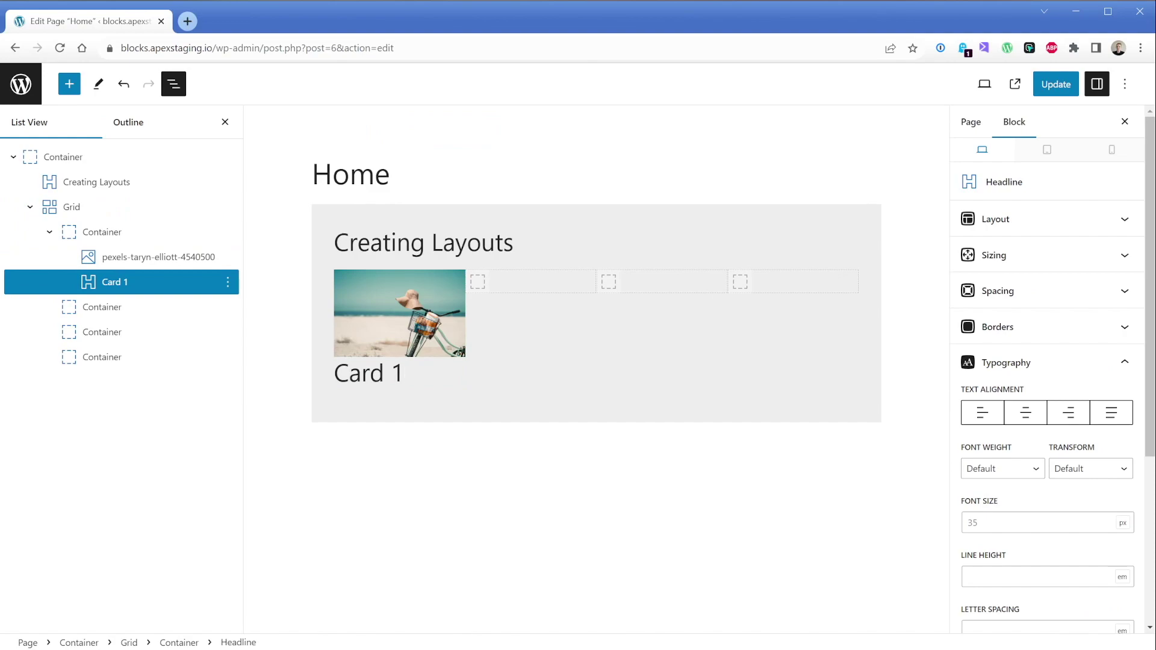
left_click(123, 239)
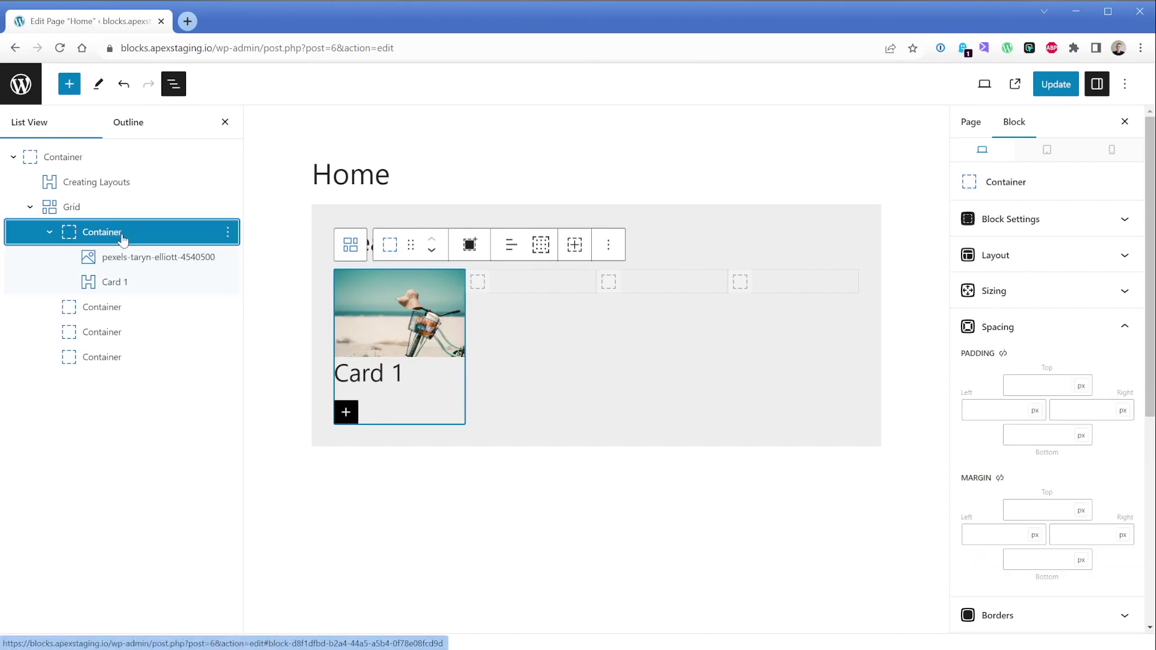
- Set the first card's Grid Item Width to 50%
left_click(1012, 231)
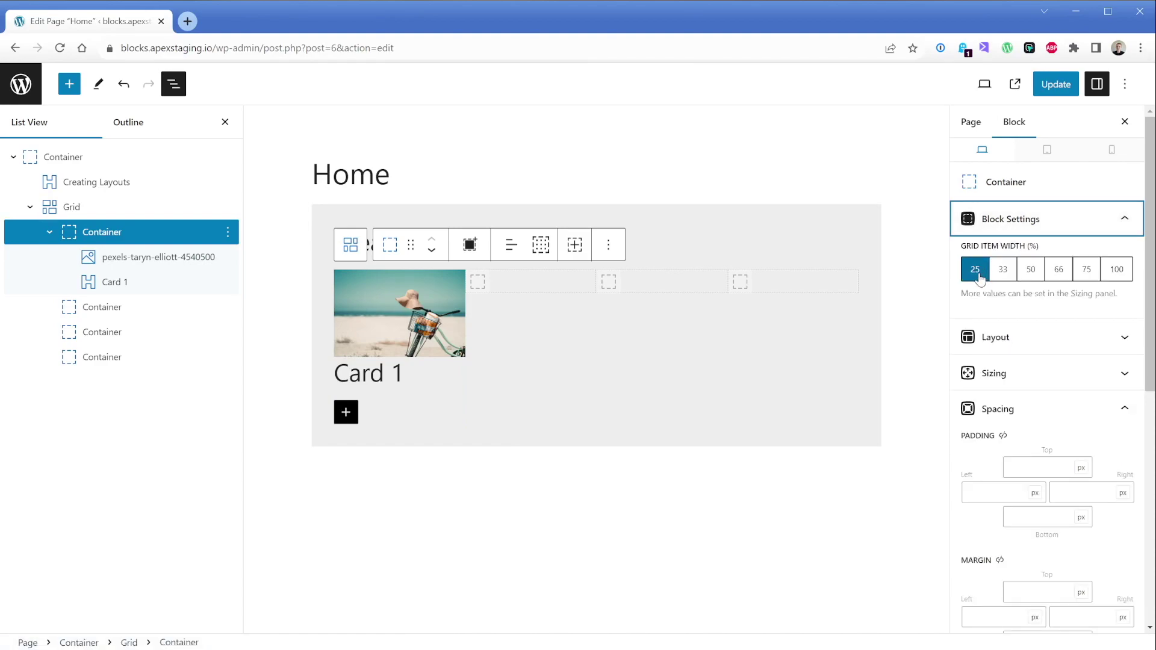
left_click(1003, 279)
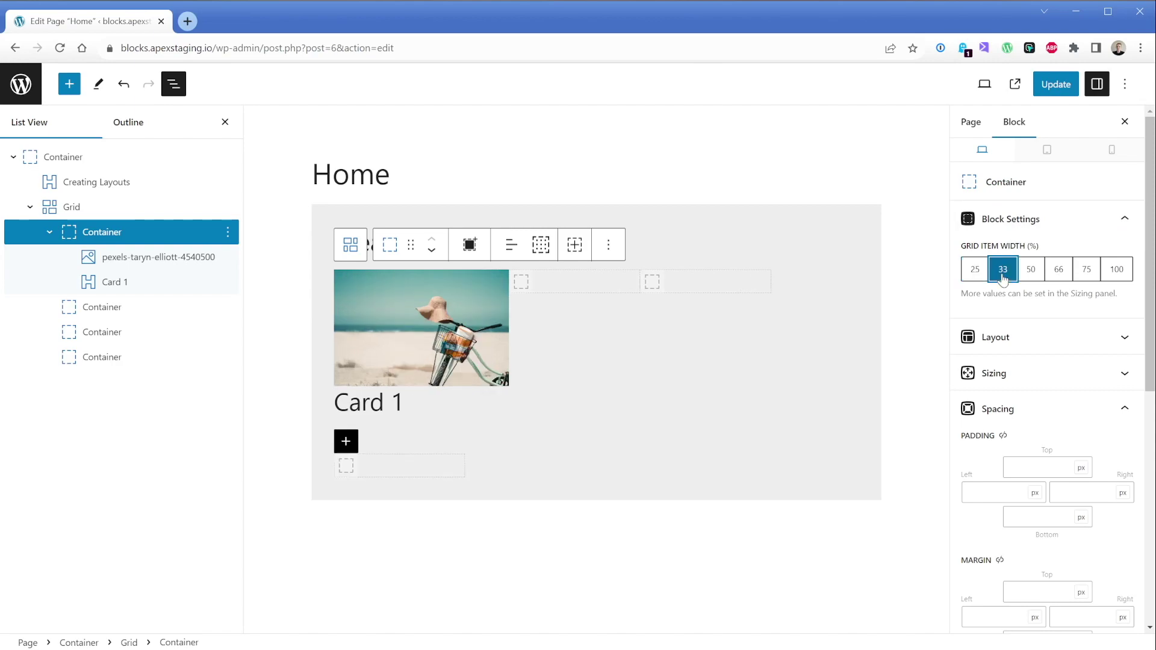
left_click(1032, 275)
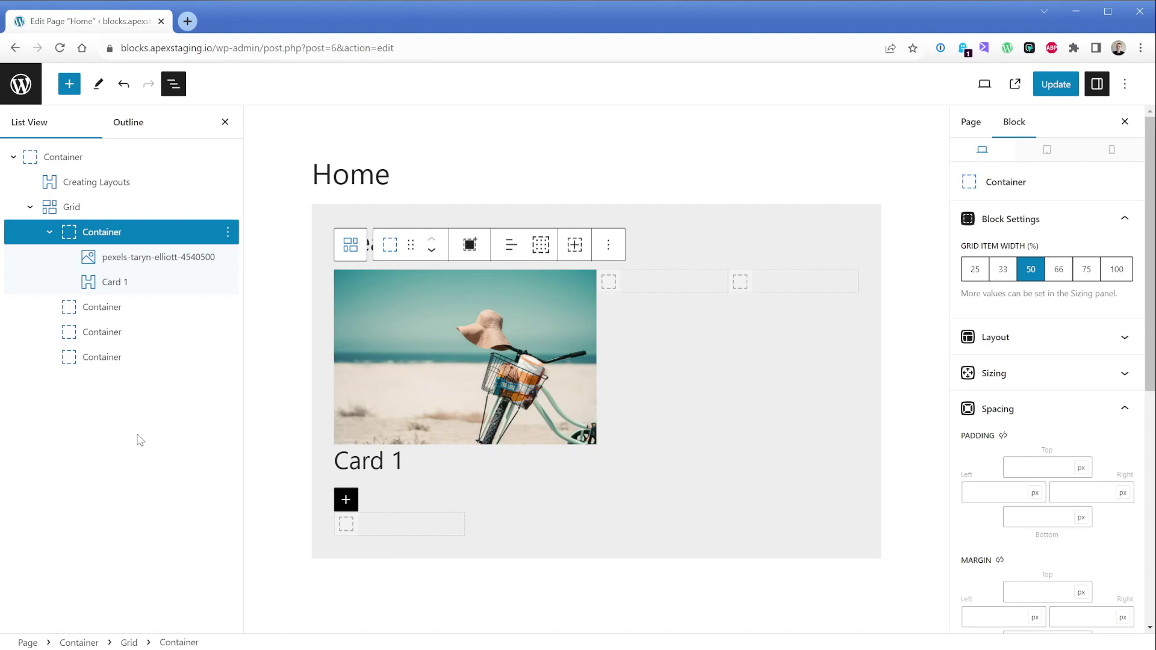
left_click(125, 284)
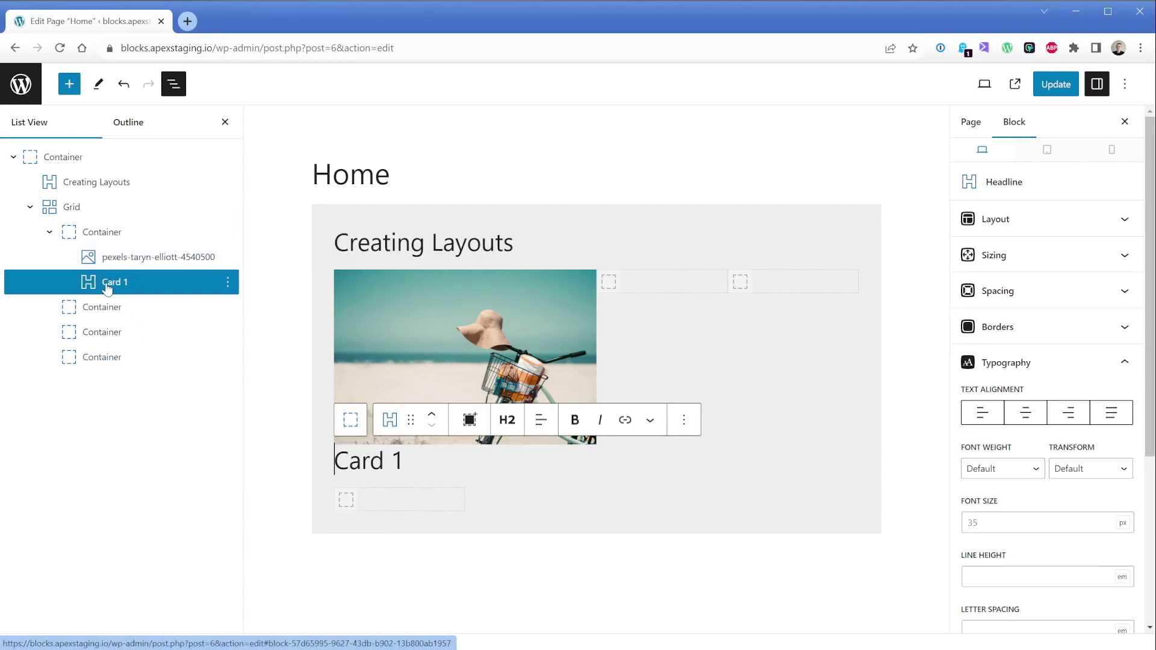
- Move Card 1 under Creating Layouts, then both headings into the first card above the image
left_click_drag(109, 289, 139, 274)
left_click(97, 182, "shift")
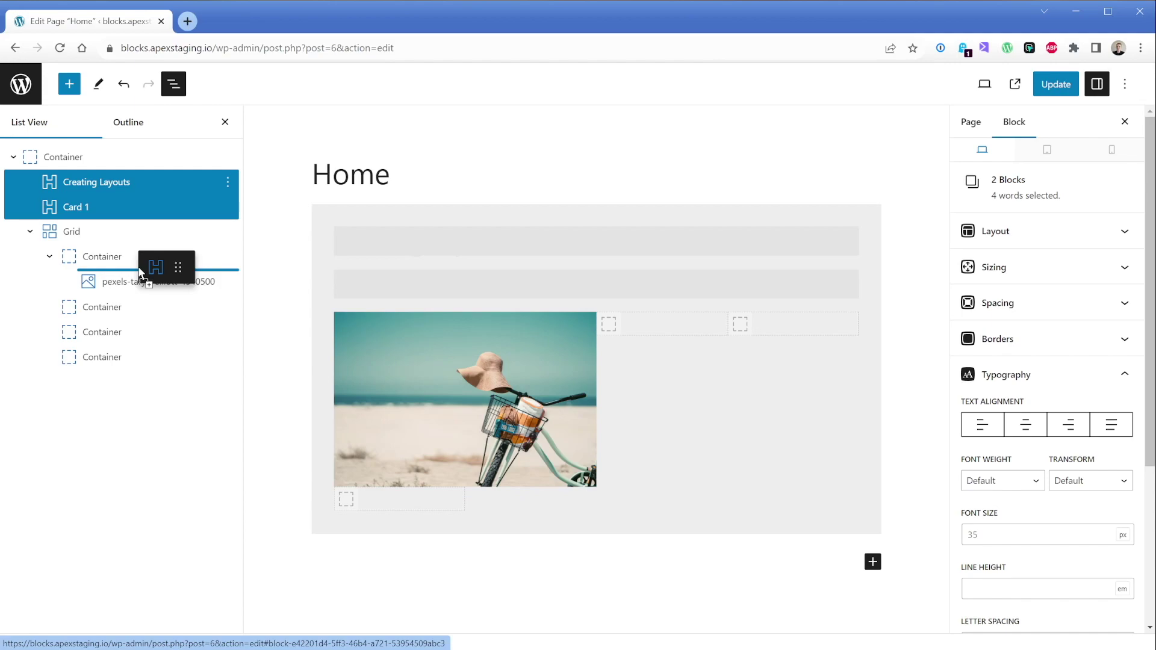
left_click_drag(140, 274, 138, 273)
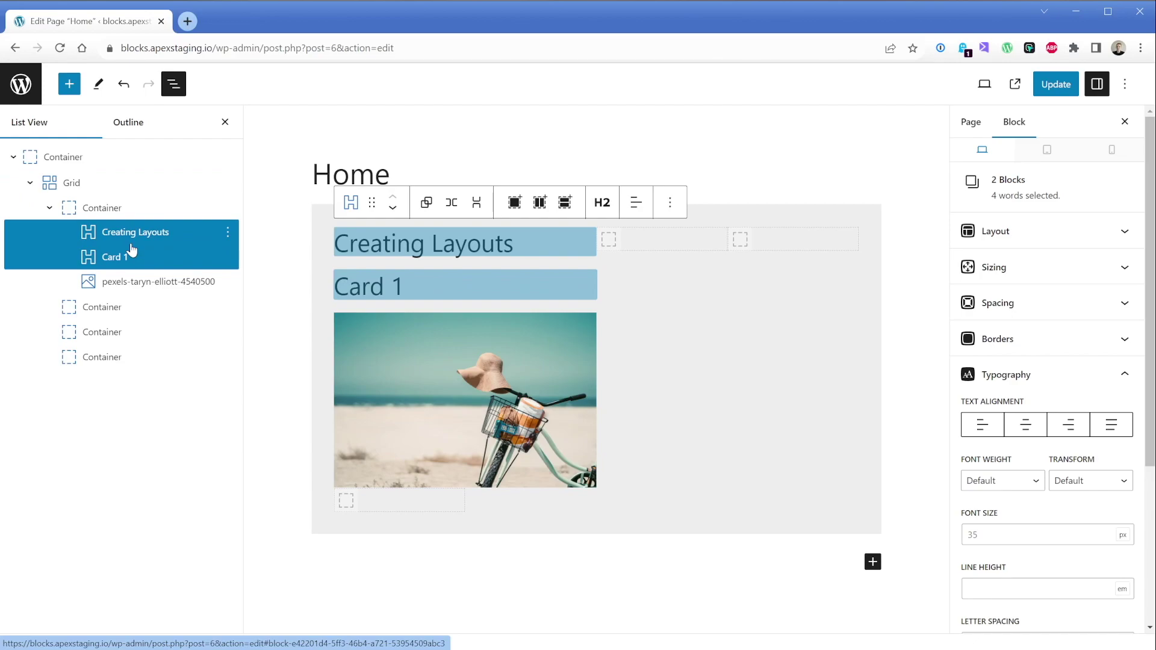
- Set the font size of both headings to 2rem
scroll(1026, 440, "down", 1)
left_click(1026, 464)
type("2rem")
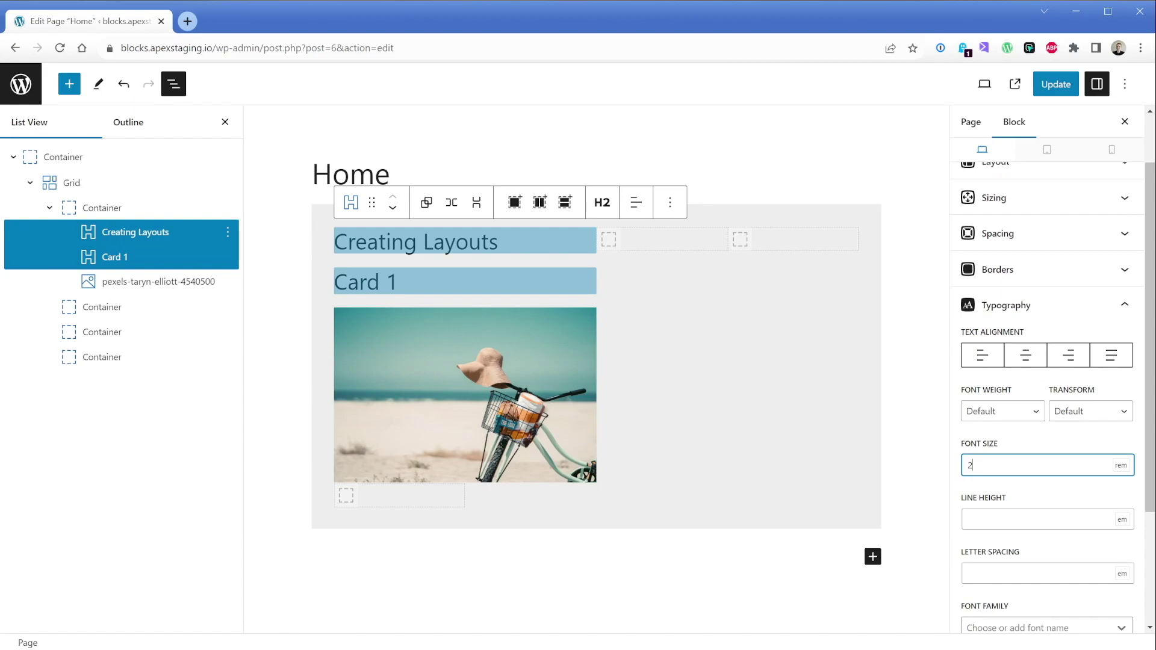
left_click(158, 236)
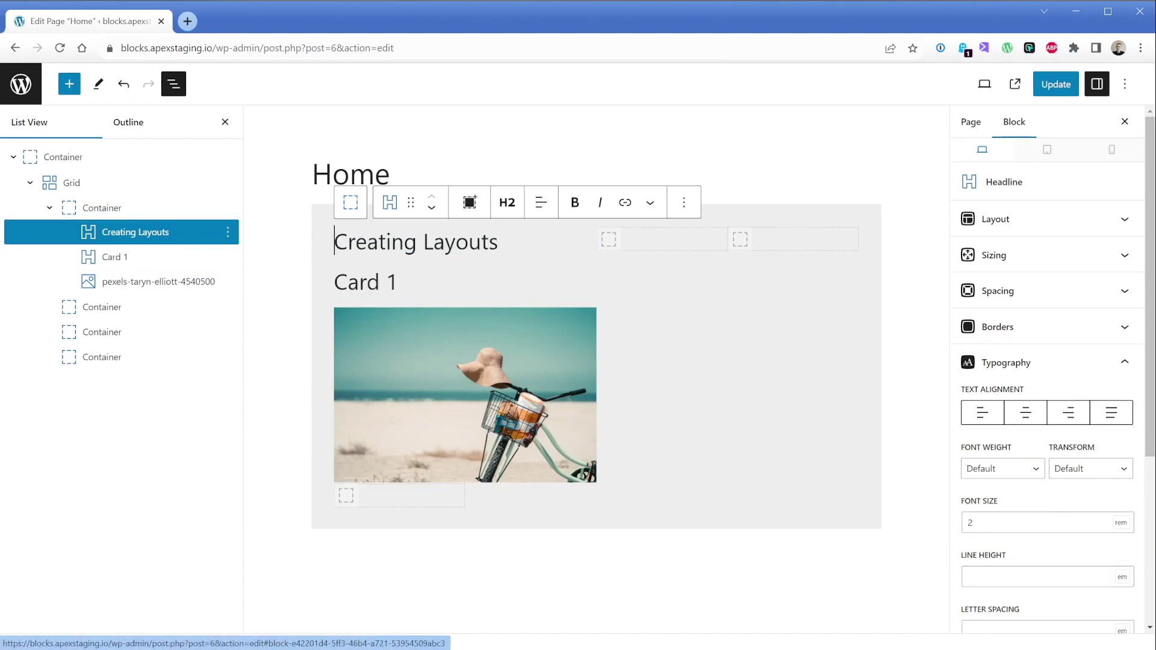
- Move Creating Layouts down and back above the image, save with Ctrl+S, and undo the move
left_click(432, 208)
left_click(435, 252)
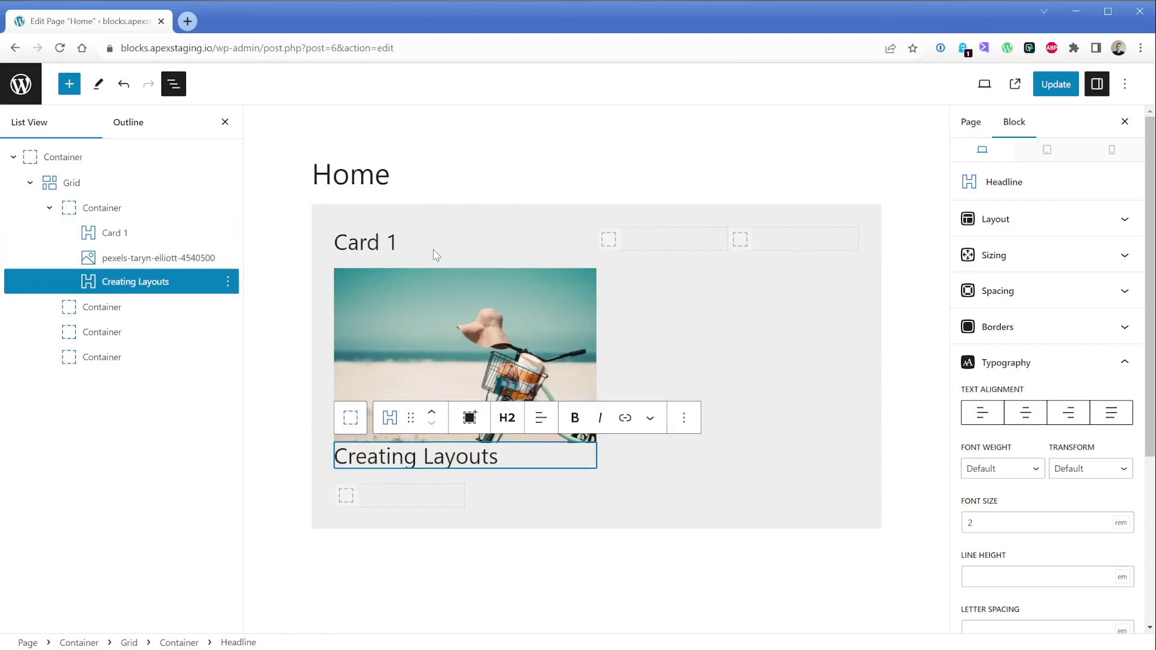
left_click(431, 411)
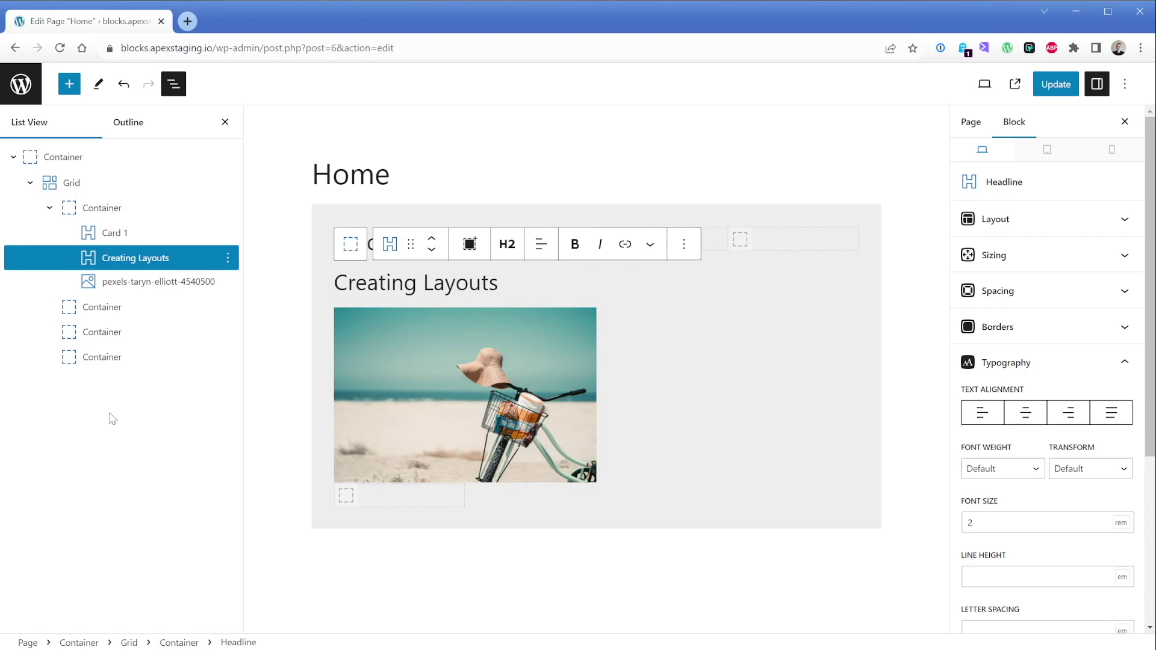
key("ctrl+s")
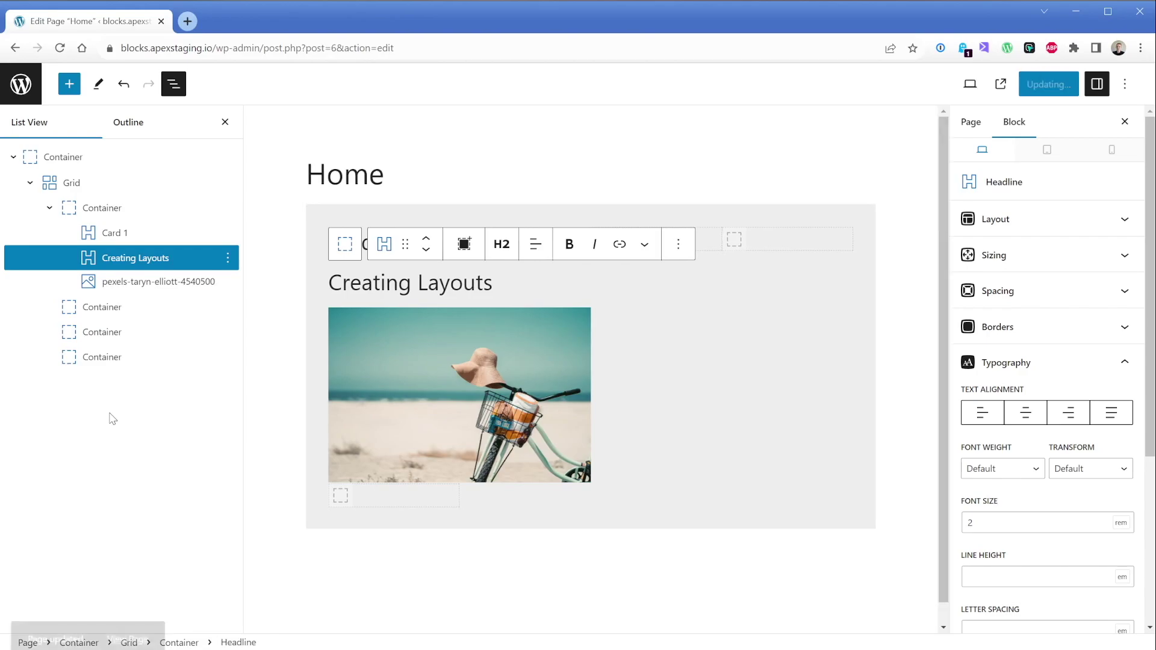
key("ctrl+z")
key("ctrl+z")
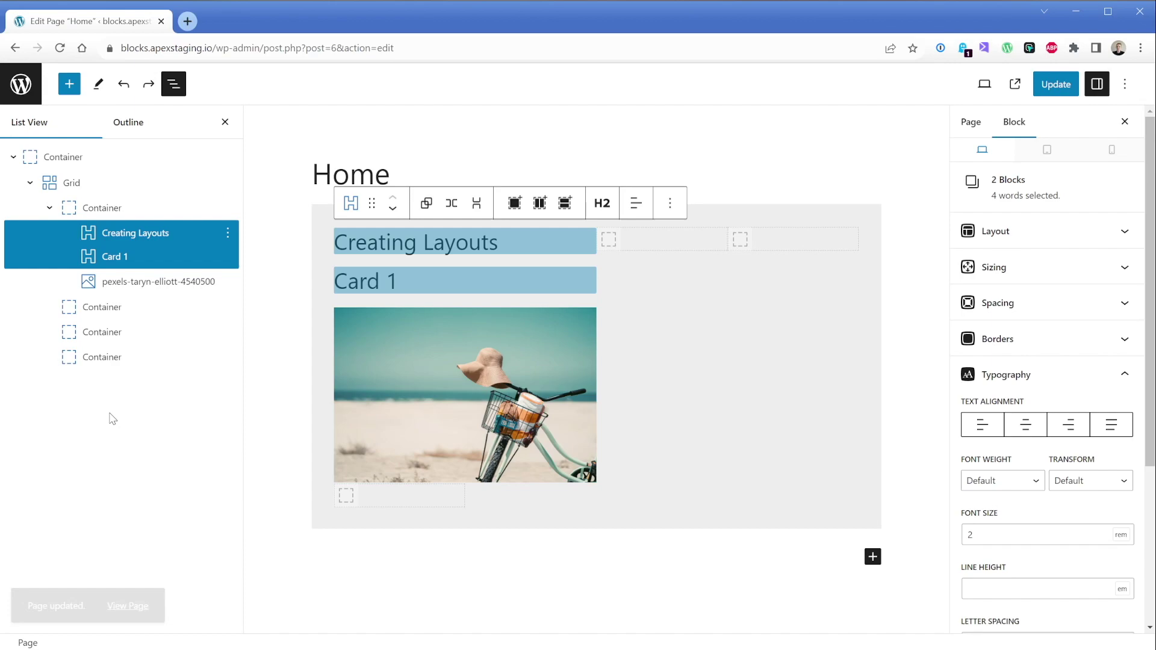
left_click(125, 260)
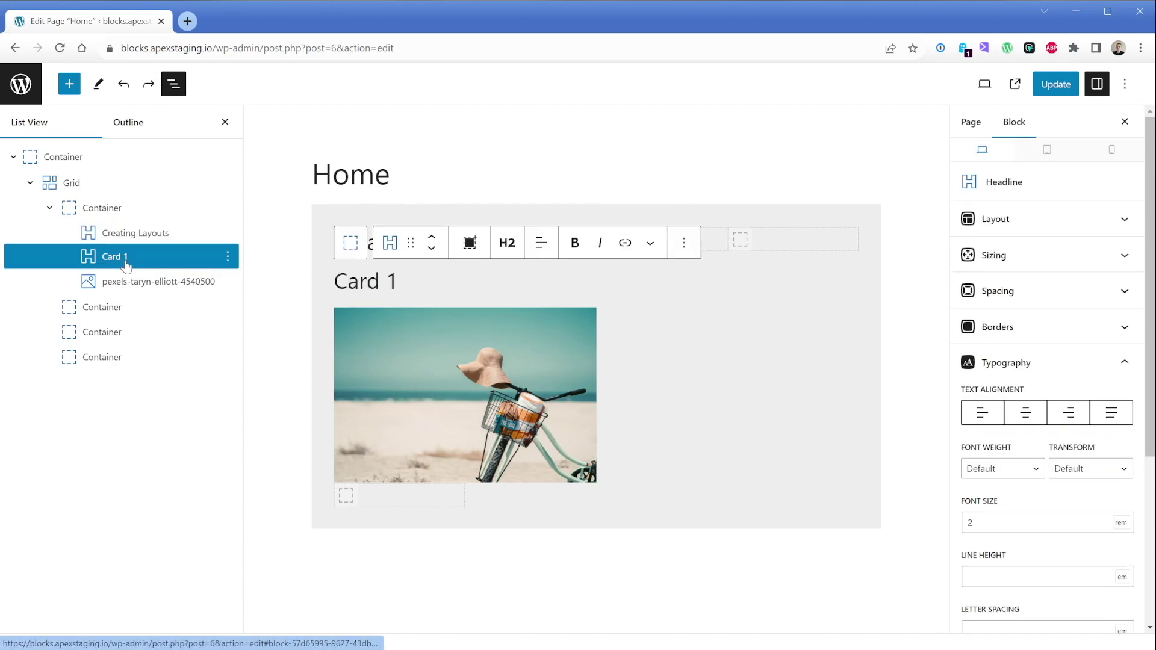